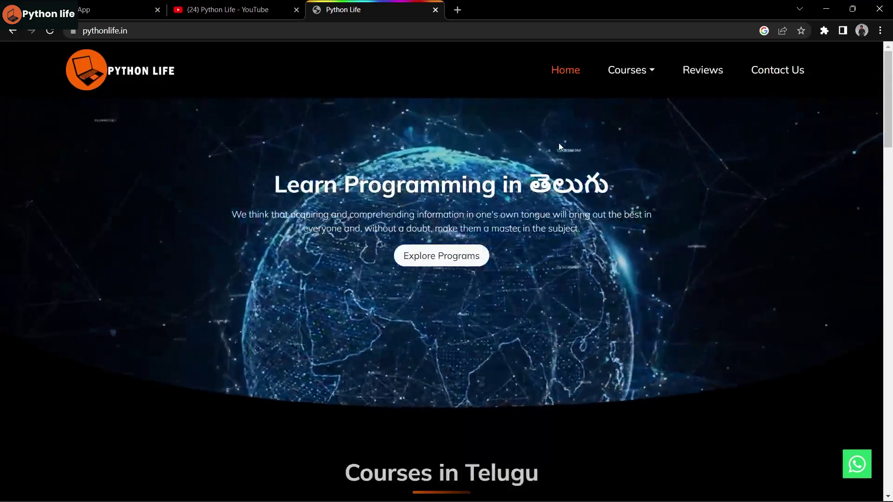
- Show the Python Life YouTube channel in Chrome, then bring up the job-postings whiteboard
{"action": "left_click", "coordinate": [230, 9]}
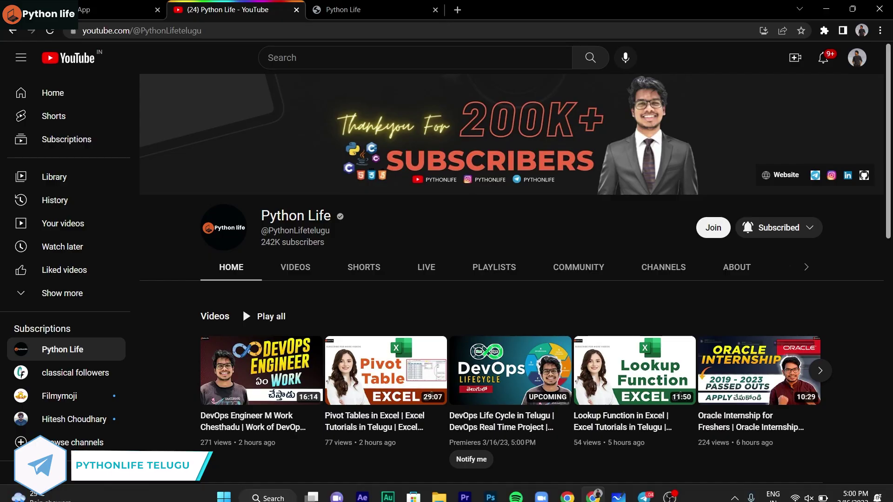
{"action": "left_click", "coordinate": [621, 488]}
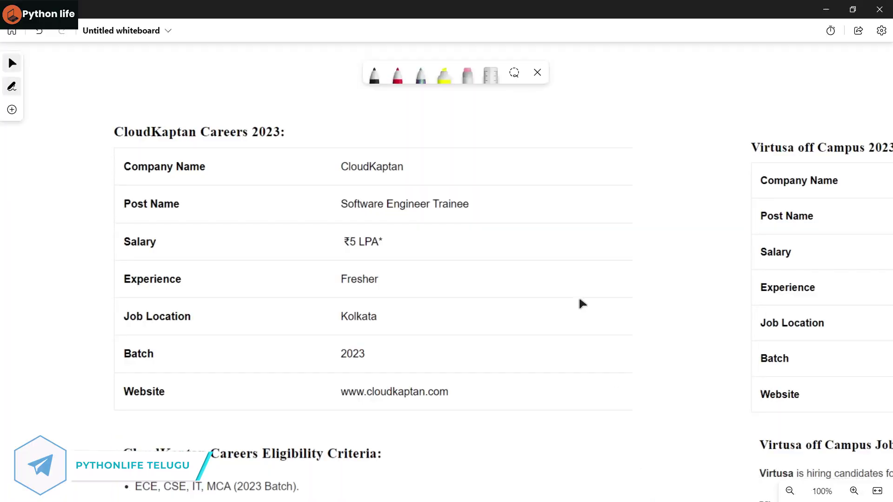
- Underline CloudKaptan, Software Engineer Trainee, ₹5 LPA*, Fresher, Kolkata and 2023 in red
{"action": "left_click", "coordinate": [404, 85]}
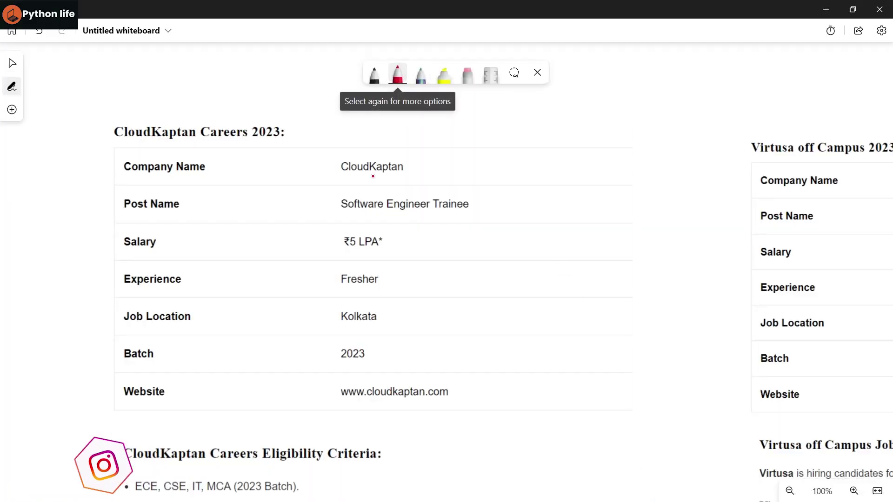
{"action": "left_click_drag", "start_coordinate": [346, 178], "coordinate": [409, 178]}
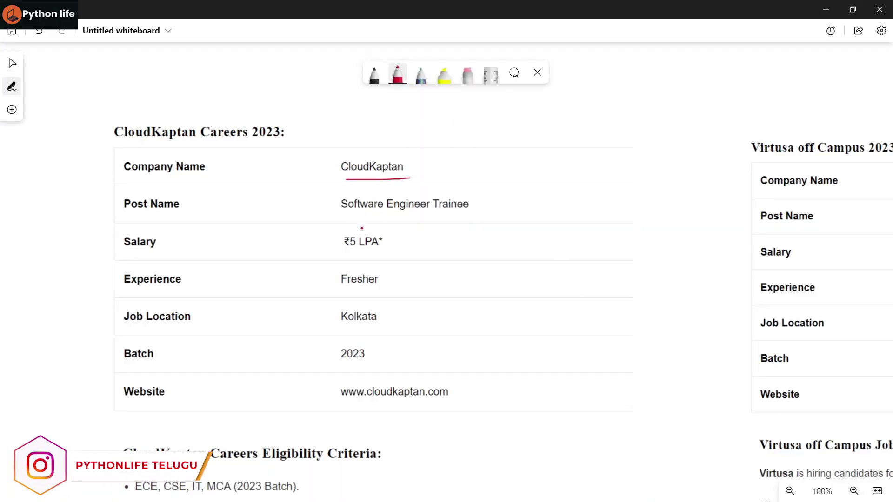
{"action": "mouse_move", "coordinate": [340, 216]}
{"action": "left_mouse_down"}
{"action": "mouse_move", "coordinate": [381, 224]}
{"action": "mouse_move", "coordinate": [490, 216]}
{"action": "left_mouse_up"}
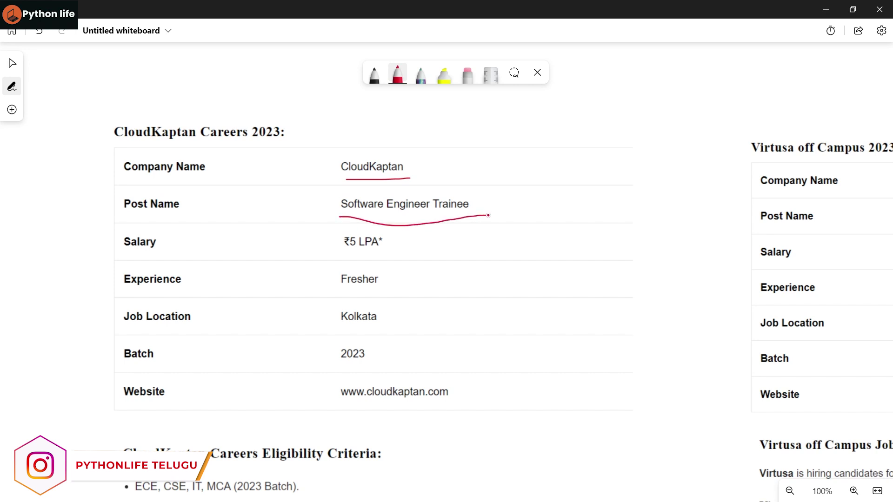
{"action": "left_click_drag", "start_coordinate": [337, 252], "coordinate": [396, 253]}
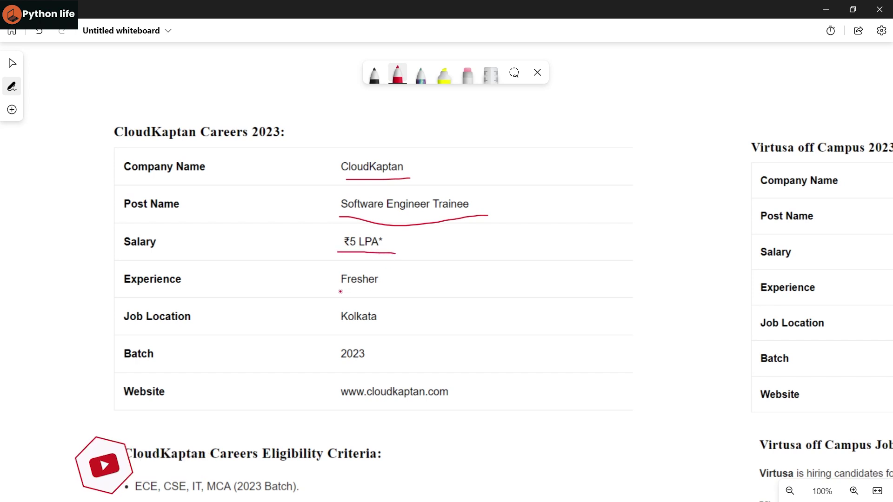
{"action": "left_click_drag", "start_coordinate": [334, 287], "coordinate": [398, 285]}
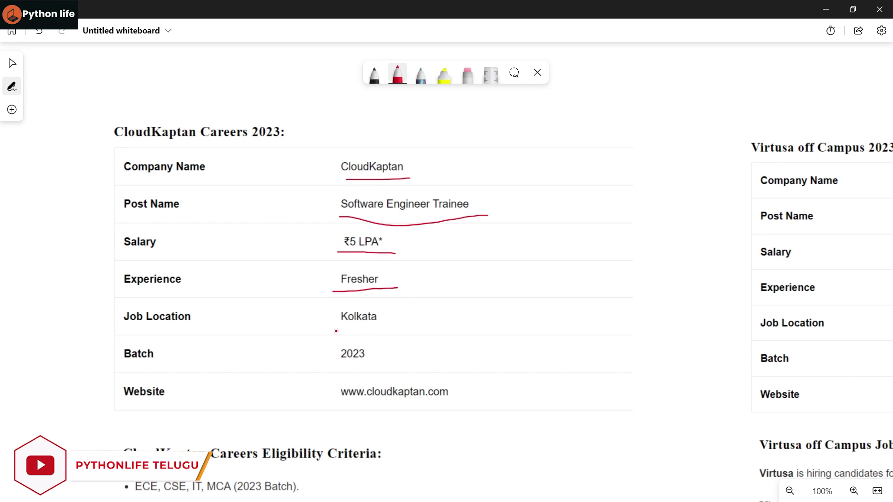
{"action": "left_click_drag", "start_coordinate": [334, 330], "coordinate": [391, 322]}
{"action": "left_click_drag", "start_coordinate": [336, 366], "coordinate": [379, 364]}
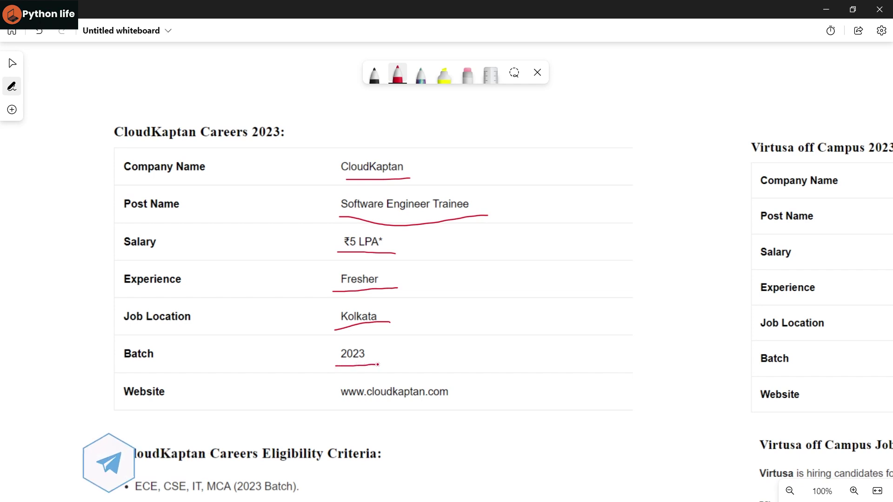
{"action": "left_click", "coordinate": [12, 63]}
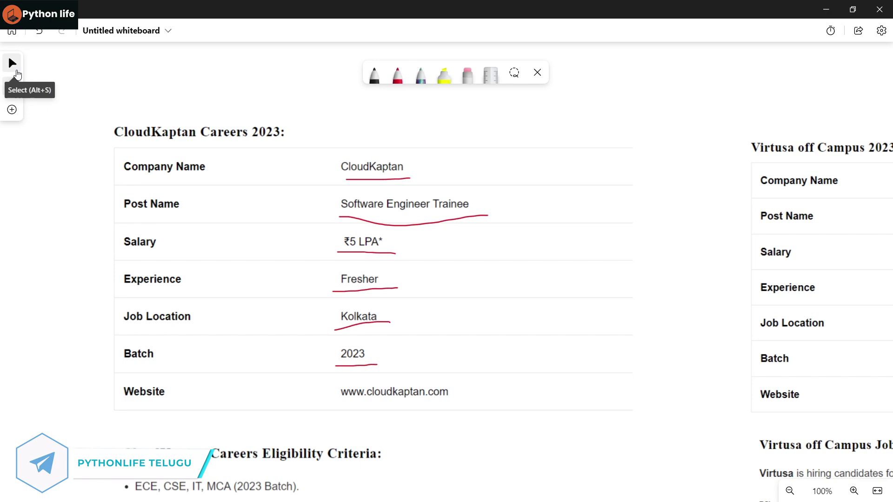
{"action": "scroll", "coordinate": [112, 310], "scroll_direction": "down", "scroll_amount": 1}
{"action": "scroll", "coordinate": [109, 92], "scroll_direction": "down", "scroll_amount": 3}
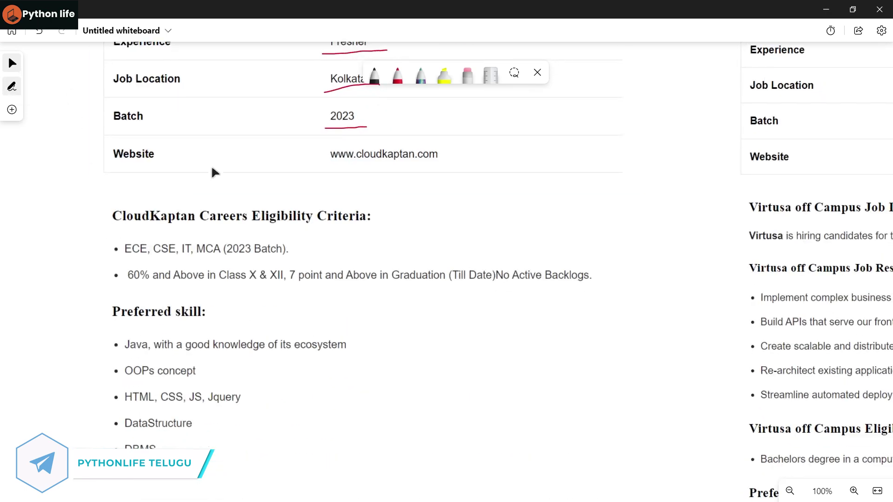
- Underline and tick the ECE, CSE, IT, MCA (2023 Batch) eligibility bullet in red
{"action": "left_click", "coordinate": [398, 76]}
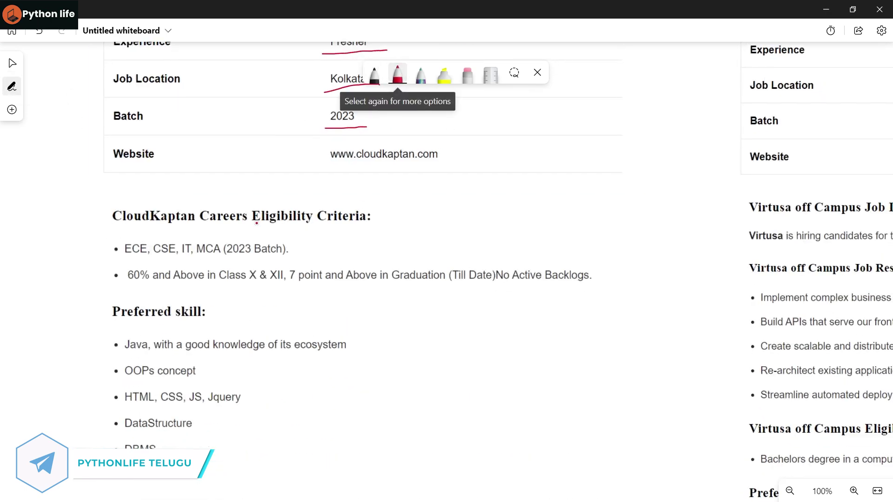
{"action": "left_click_drag", "start_coordinate": [126, 266], "coordinate": [249, 260]}
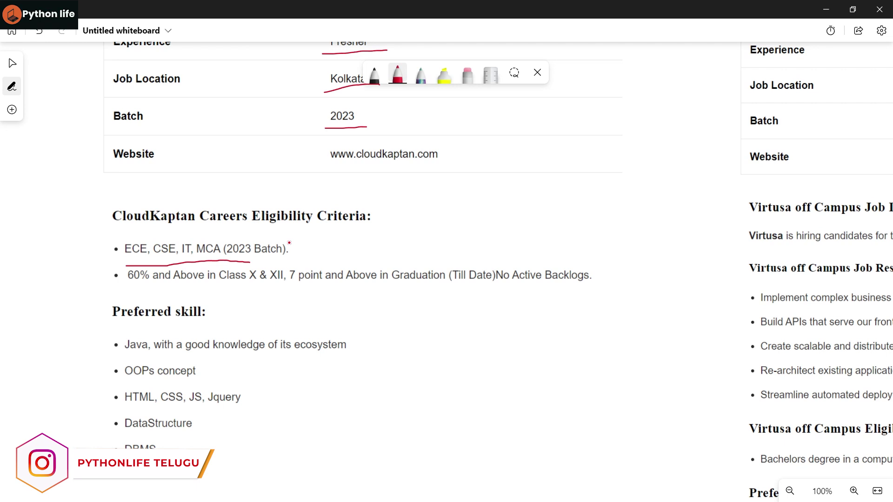
{"action": "left_click_drag", "start_coordinate": [289, 243], "coordinate": [331, 231]}
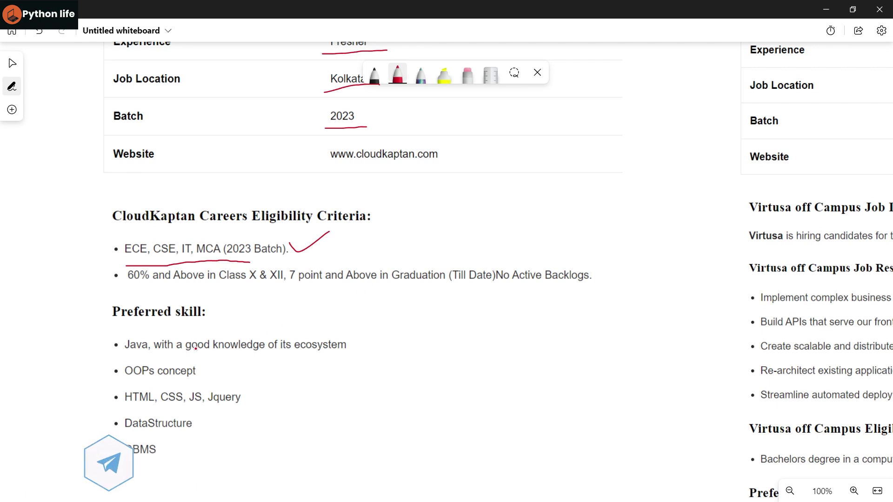
- Underline and tick Java, OOPs, HTML/CSS/JS/Jquery, DataStructure and DBMS, and bracket the skills list
{"action": "left_click_drag", "start_coordinate": [118, 355], "coordinate": [338, 354]}
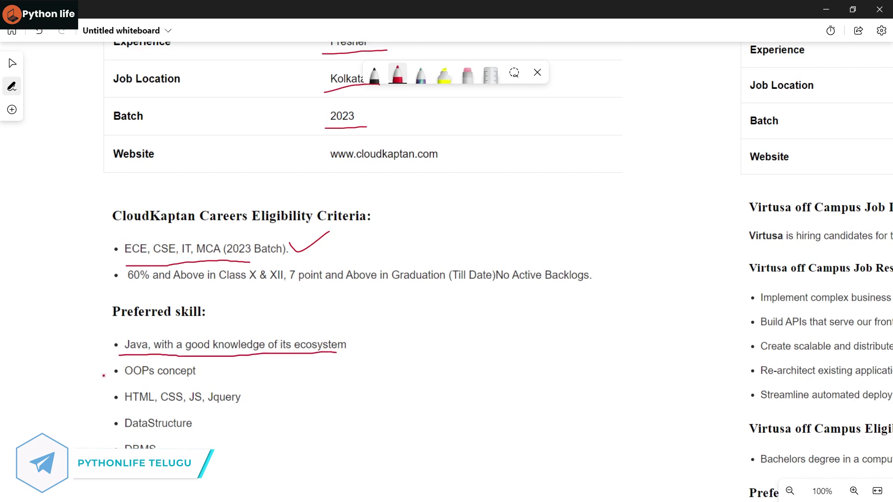
{"action": "left_click_drag", "start_coordinate": [98, 379], "coordinate": [216, 382]}
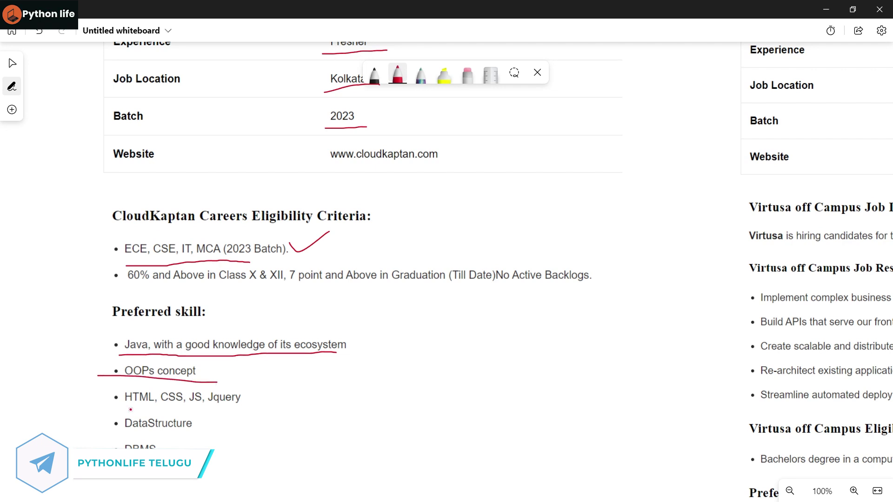
{"action": "left_click_drag", "start_coordinate": [126, 408], "coordinate": [248, 405]}
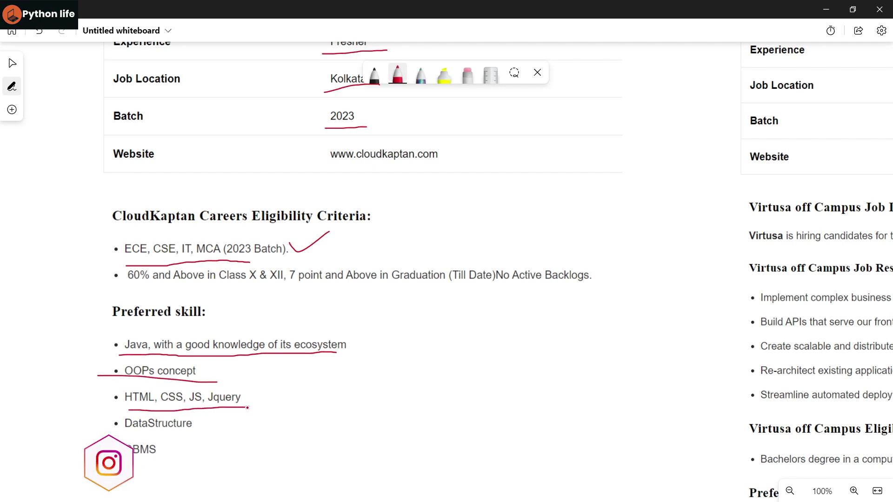
{"action": "left_click_drag", "start_coordinate": [124, 432], "coordinate": [202, 428]}
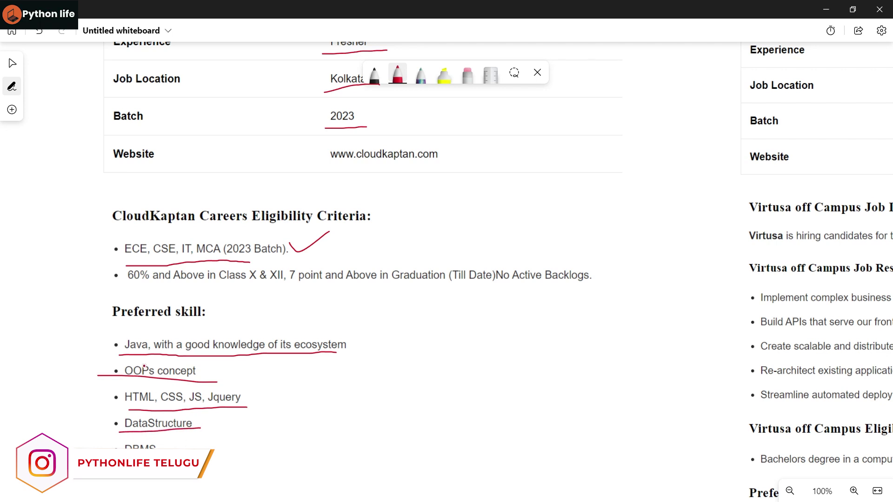
{"action": "mouse_move", "coordinate": [105, 343]}
{"action": "left_mouse_down"}
{"action": "mouse_move", "coordinate": [128, 371]}
{"action": "mouse_move", "coordinate": [170, 313]}
{"action": "left_mouse_up"}
{"action": "left_click_drag", "start_coordinate": [126, 406], "coordinate": [146, 399]}
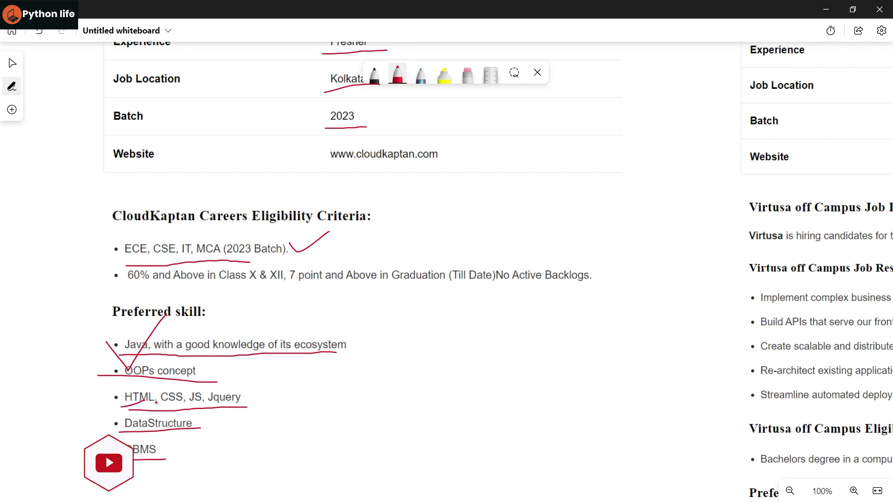
{"action": "left_click_drag", "start_coordinate": [122, 428], "coordinate": [146, 420]}
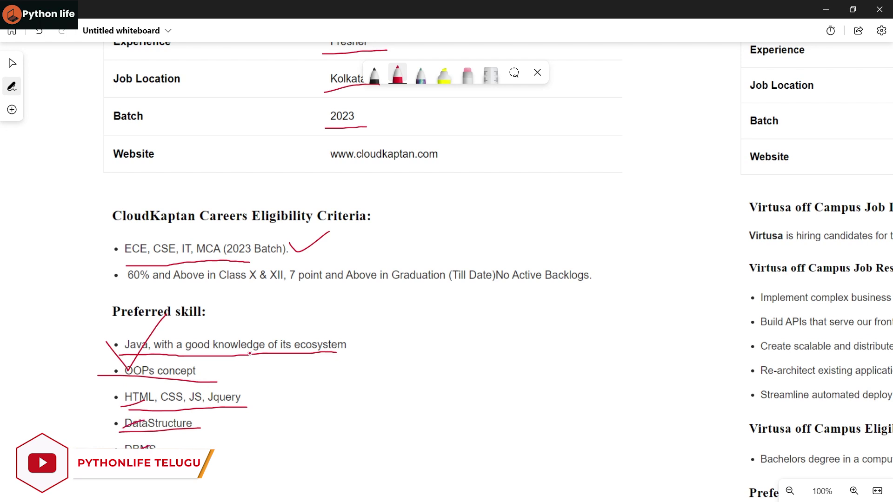
{"action": "mouse_move", "coordinate": [96, 343]}
{"action": "left_mouse_down"}
{"action": "mouse_move", "coordinate": [78, 357]}
{"action": "mouse_move", "coordinate": [82, 404]}
{"action": "mouse_move", "coordinate": [178, 433]}
{"action": "left_mouse_up"}
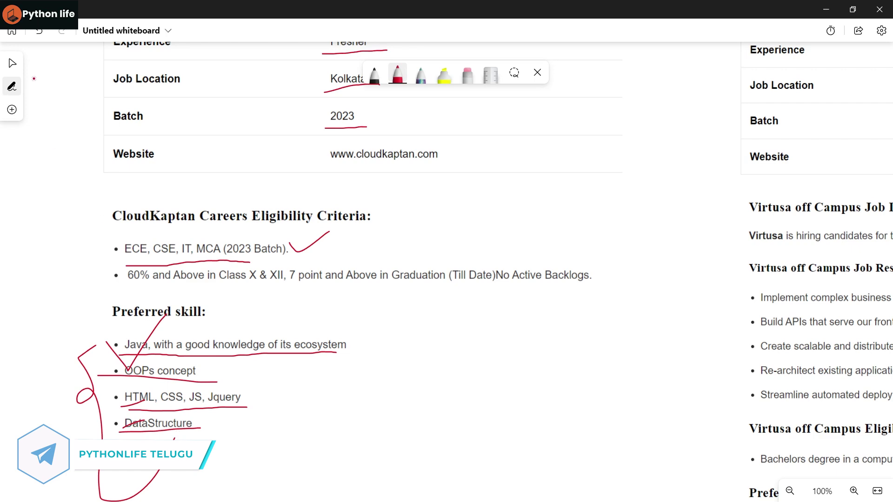
{"action": "left_click", "coordinate": [12, 62]}
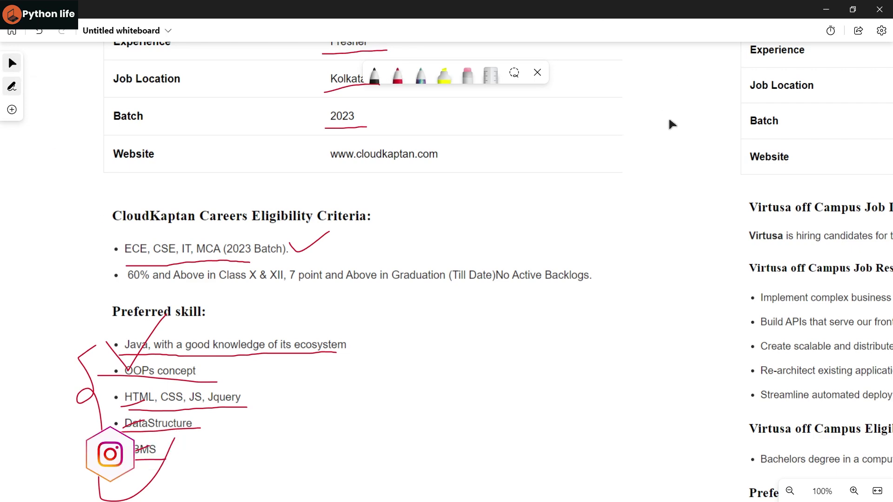
{"action": "left_click_drag", "start_coordinate": [672, 124], "coordinate": [400, 299]}
- Underline Virtusa, DevOps Engineer, up to ₹7 LPA*, 0-2 yr and Bangalore, and circle the batch
{"action": "left_click_drag", "start_coordinate": [649, 192], "coordinate": [365, 200]}
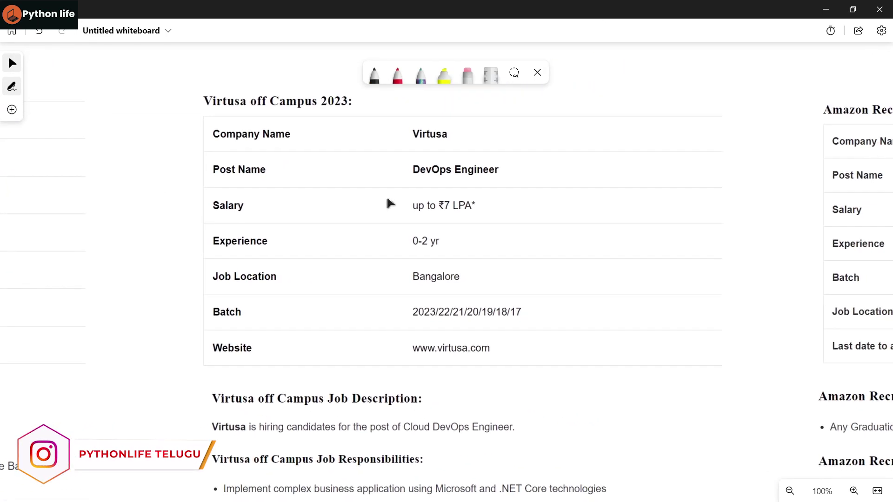
{"action": "left_click", "coordinate": [398, 77]}
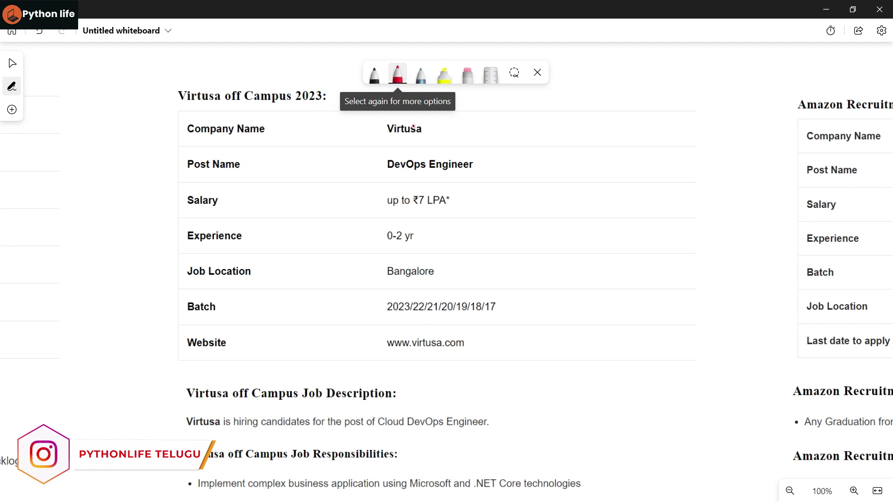
{"action": "left_click_drag", "start_coordinate": [376, 142], "coordinate": [468, 143]}
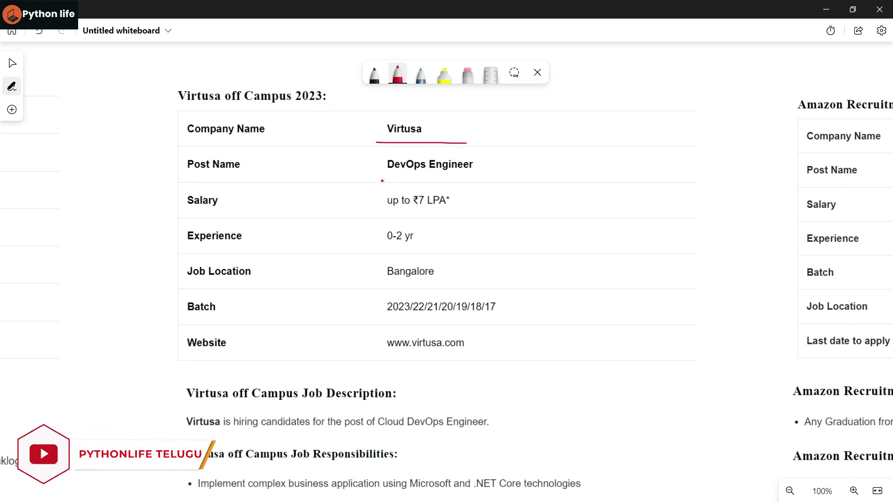
{"action": "mouse_move", "coordinate": [383, 181]}
{"action": "left_mouse_down"}
{"action": "mouse_move", "coordinate": [526, 167]}
{"action": "mouse_move", "coordinate": [520, 172]}
{"action": "left_mouse_up"}
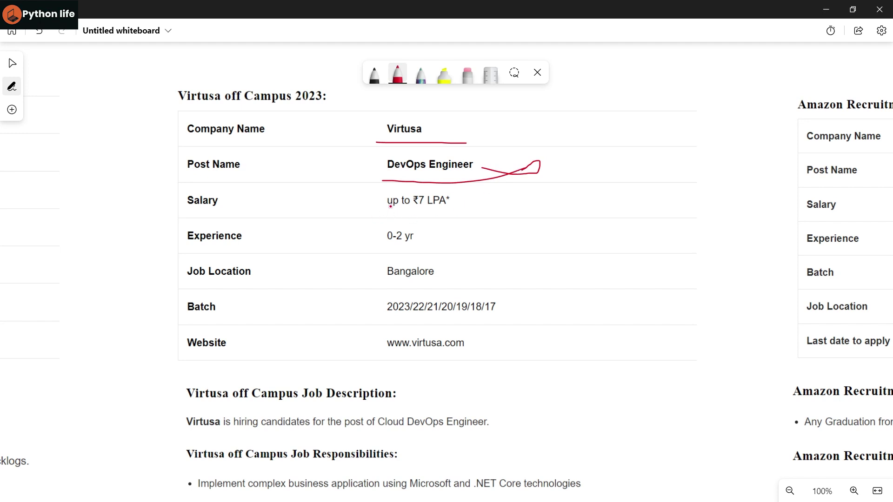
{"action": "left_click_drag", "start_coordinate": [389, 211], "coordinate": [469, 217]}
{"action": "left_click_drag", "start_coordinate": [389, 250], "coordinate": [439, 248]}
{"action": "left_click_drag", "start_coordinate": [393, 288], "coordinate": [453, 289]}
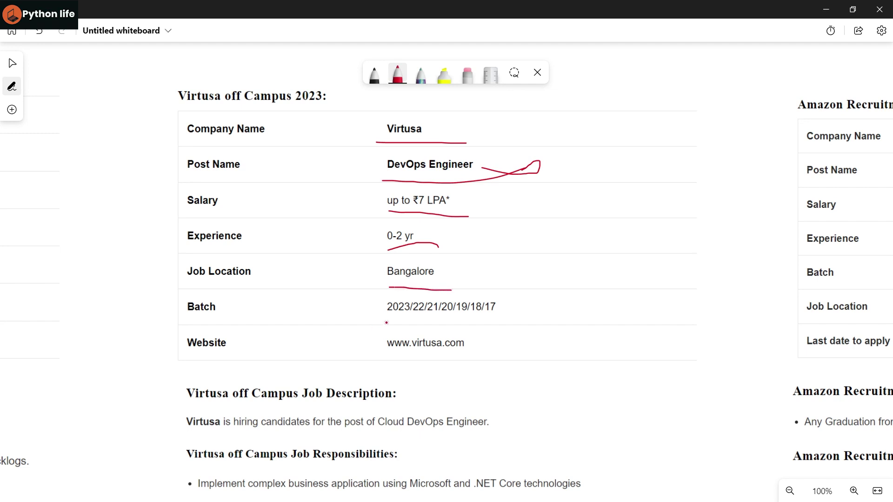
{"action": "mouse_move", "coordinate": [386, 322]}
{"action": "left_mouse_down"}
{"action": "mouse_move", "coordinate": [513, 316]}
{"action": "mouse_move", "coordinate": [502, 293]}
{"action": "mouse_move", "coordinate": [369, 303]}
{"action": "mouse_move", "coordinate": [375, 324]}
{"action": "mouse_move", "coordinate": [382, 315]}
{"action": "mouse_move", "coordinate": [397, 321]}
{"action": "left_mouse_up"}
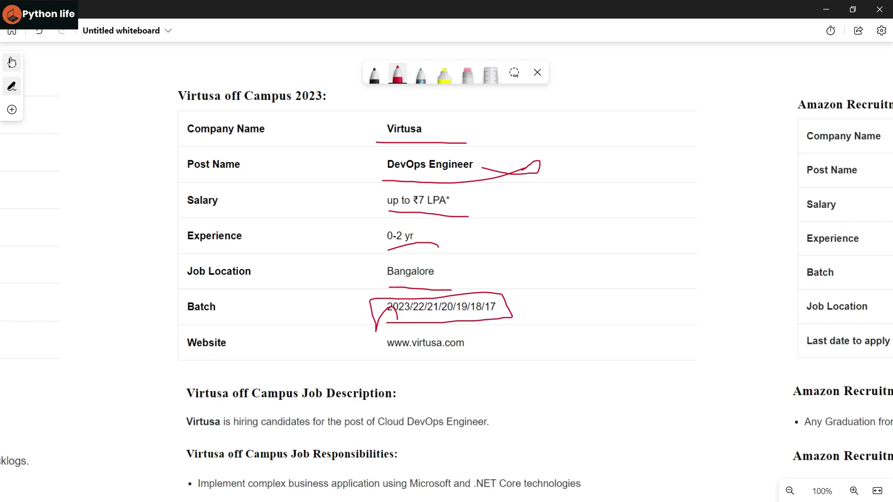
{"action": "left_click", "coordinate": [12, 63]}
{"action": "scroll", "coordinate": [135, 128], "scroll_direction": "down", "scroll_amount": 3}
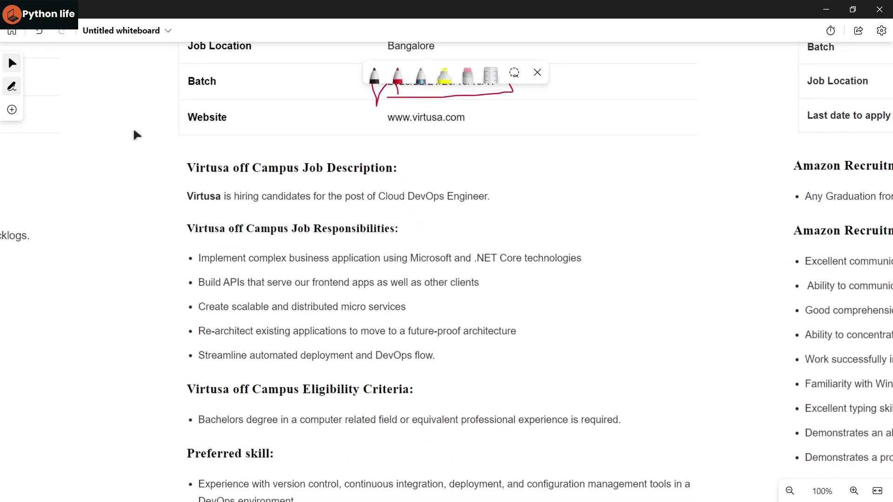
{"action": "scroll", "coordinate": [198, 336], "scroll_direction": "down", "scroll_amount": 3}
{"action": "scroll", "coordinate": [220, 205], "scroll_direction": "down", "scroll_amount": 2}
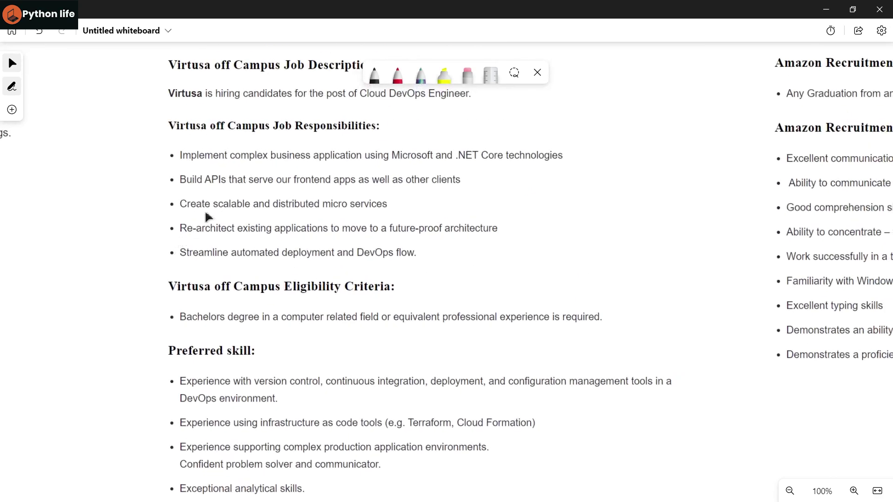
- Underline the five Virtusa responsibilities, from .NET Core technologies to deployment and DevOps flow
{"action": "left_click", "coordinate": [397, 74]}
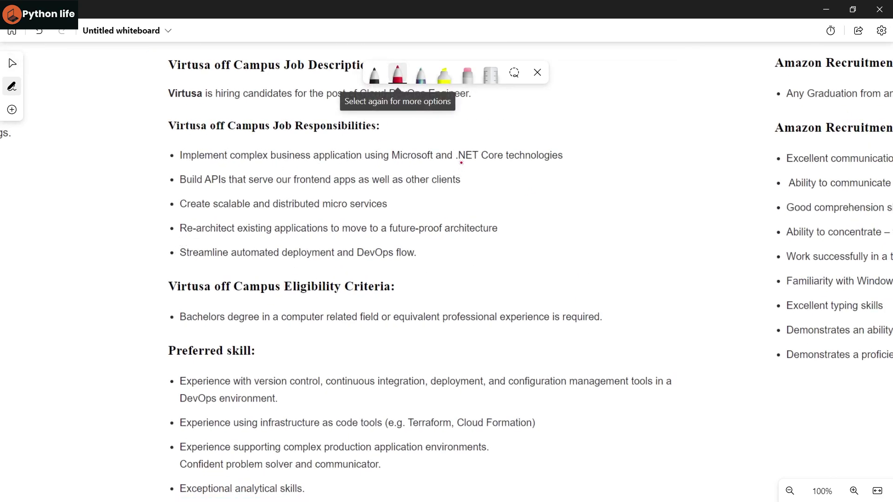
{"action": "left_click_drag", "start_coordinate": [460, 162], "coordinate": [595, 172]}
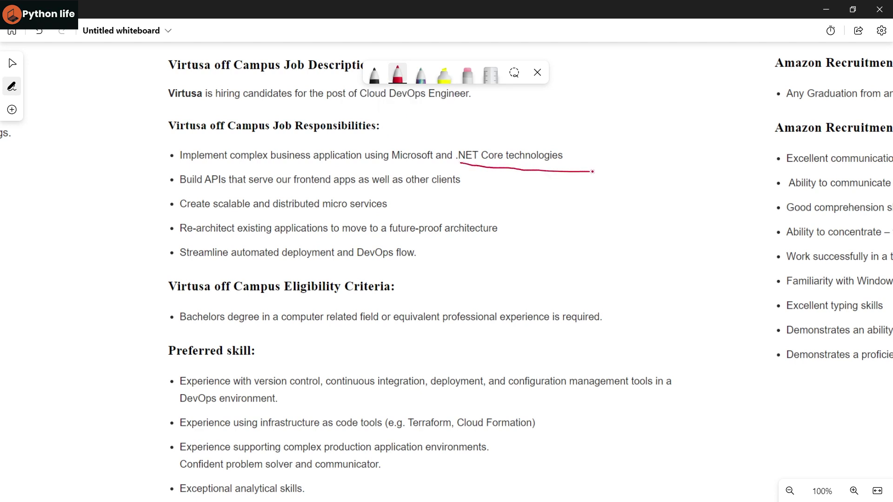
{"action": "left_click_drag", "start_coordinate": [218, 196], "coordinate": [455, 193]}
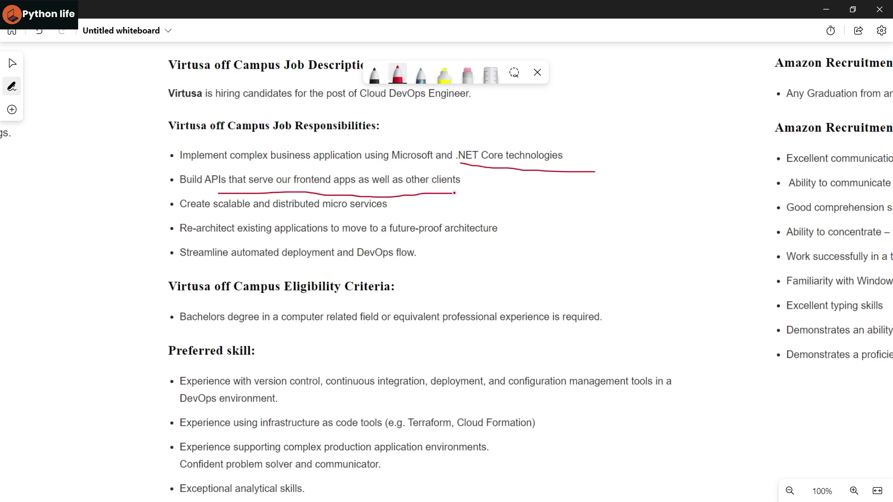
{"action": "left_click_drag", "start_coordinate": [245, 215], "coordinate": [405, 216]}
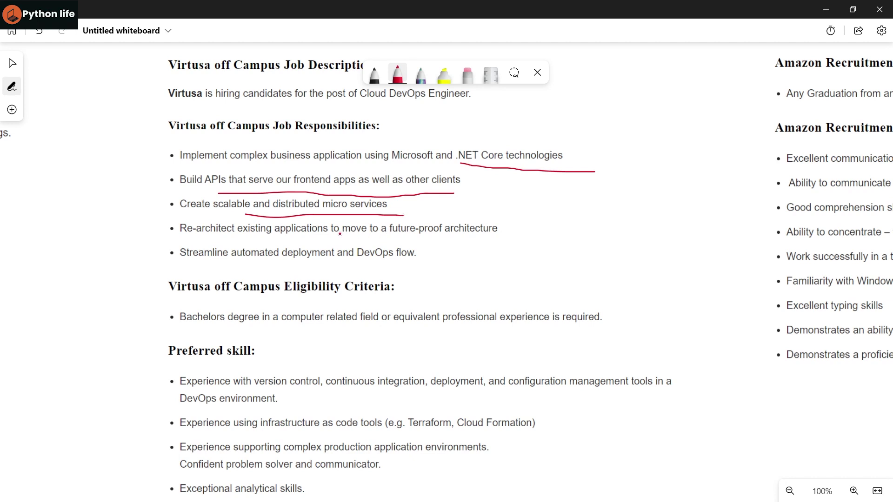
{"action": "left_click_drag", "start_coordinate": [298, 247], "coordinate": [430, 241]}
{"action": "left_click_drag", "start_coordinate": [294, 265], "coordinate": [420, 263]}
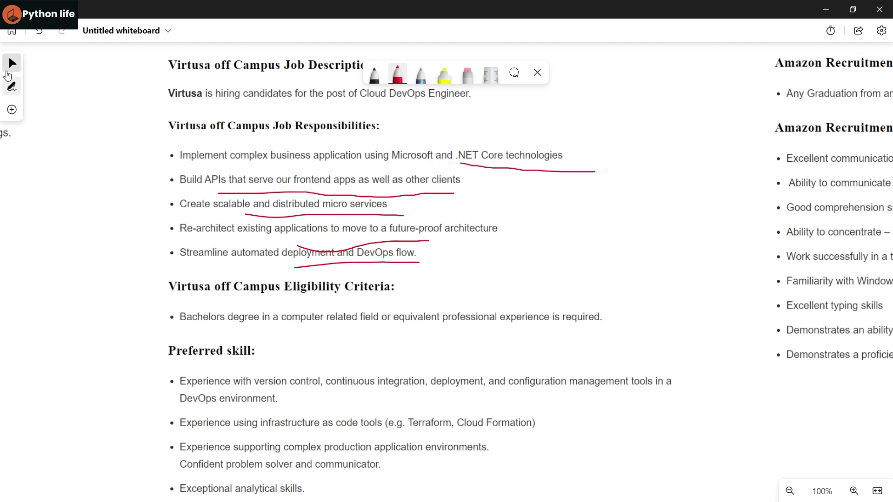
{"action": "scroll", "coordinate": [110, 289], "scroll_direction": "down", "scroll_amount": 3}
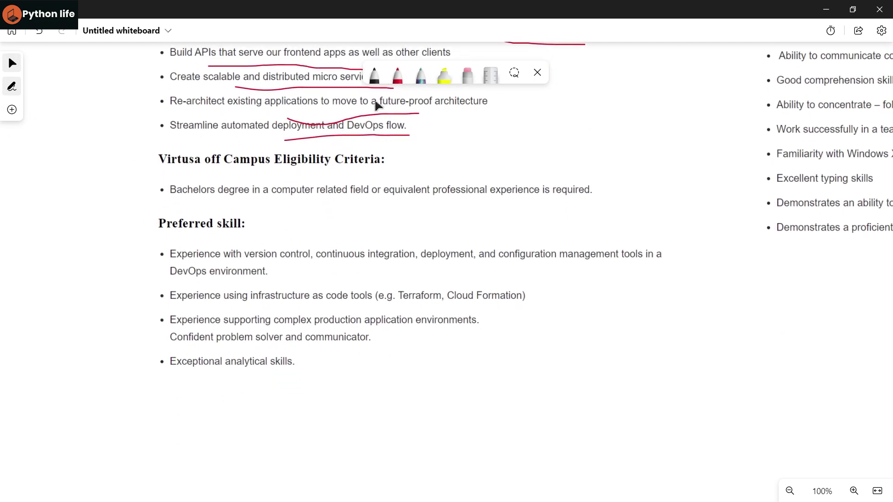
- Underline the bachelor's degree and experience requirements, plus the DevOps environment and infrastructure-as-code skills
{"action": "left_click", "coordinate": [397, 75]}
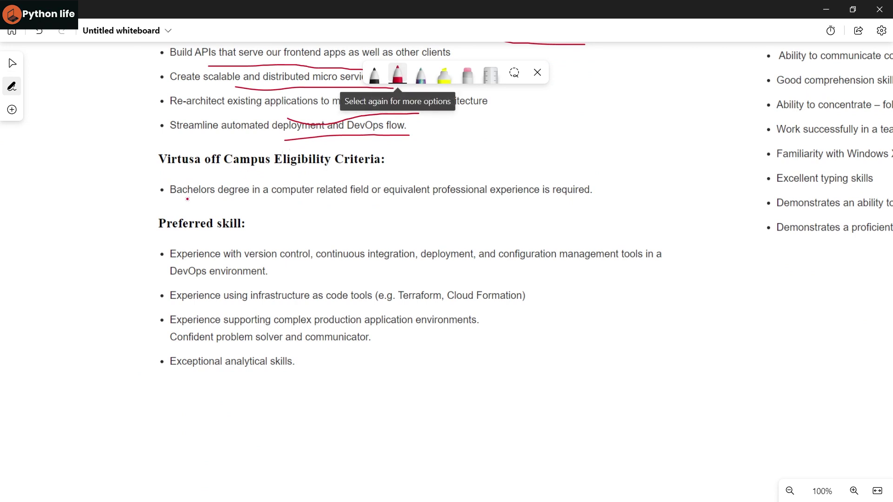
{"action": "left_click_drag", "start_coordinate": [178, 202], "coordinate": [422, 204]}
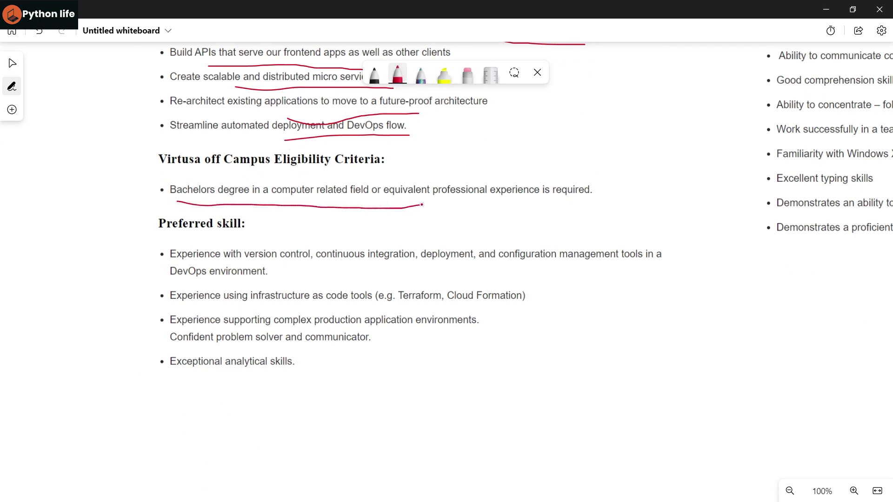
{"action": "left_click_drag", "start_coordinate": [455, 206], "coordinate": [599, 203]}
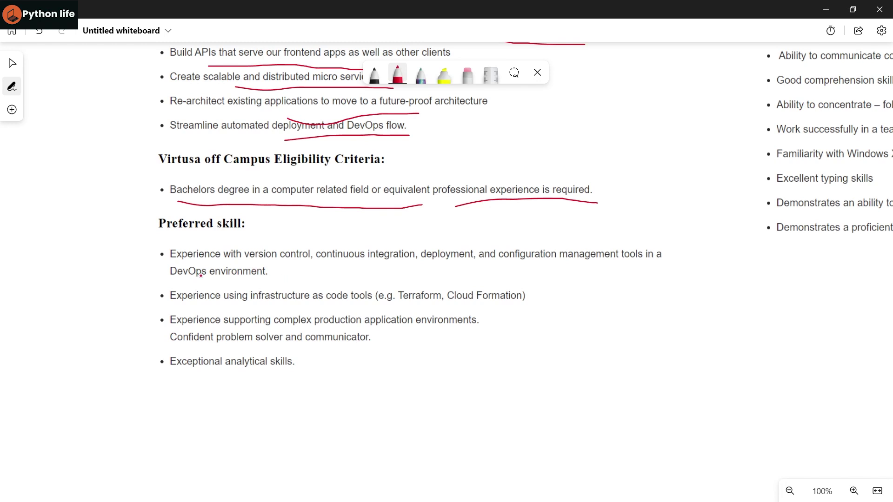
{"action": "left_click_drag", "start_coordinate": [165, 280], "coordinate": [270, 278]}
{"action": "left_click_drag", "start_coordinate": [224, 310], "coordinate": [532, 305]}
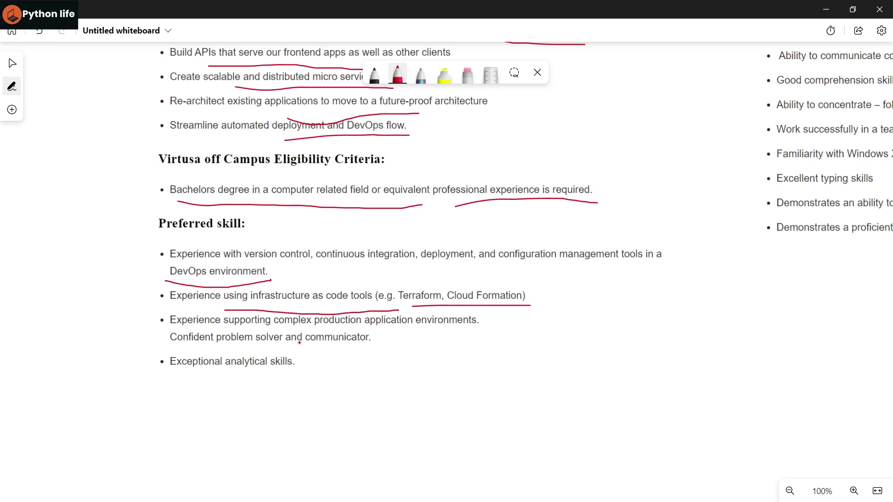
- Underline 'Exceptional analytical skills' and bring the Amazon Recruitment 2023 table into view
{"action": "left_click_drag", "start_coordinate": [293, 372], "coordinate": [175, 376]}
{"action": "left_click", "coordinate": [11, 62]}
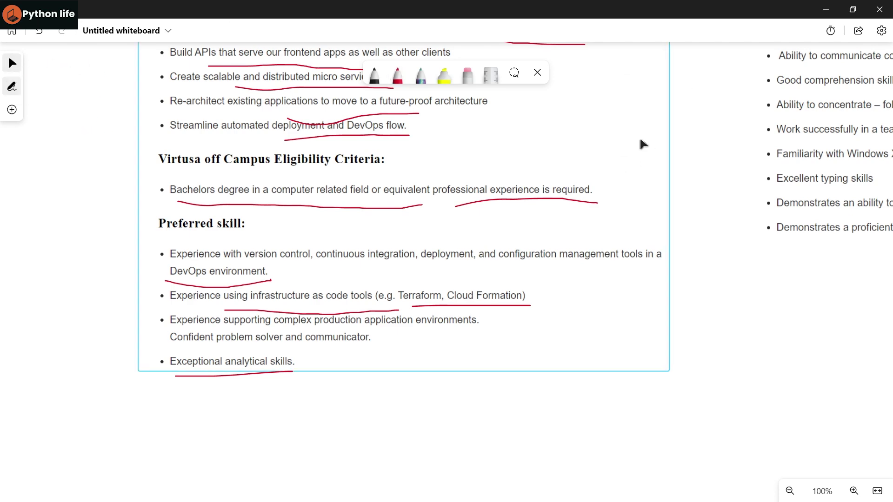
{"action": "mouse_move", "coordinate": [698, 147]}
{"action": "left_mouse_down"}
{"action": "mouse_move", "coordinate": [625, 266]}
{"action": "mouse_move", "coordinate": [418, 384]}
{"action": "left_mouse_up"}
{"action": "left_click_drag", "start_coordinate": [670, 210], "coordinate": [600, 367]}
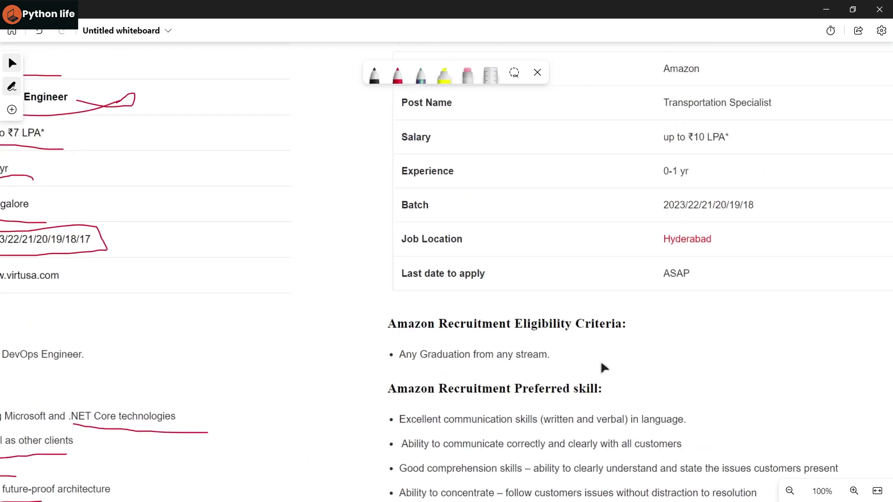
{"action": "left_click_drag", "start_coordinate": [641, 302], "coordinate": [447, 359]}
{"action": "mouse_move", "coordinate": [737, 189]}
{"action": "left_mouse_down"}
{"action": "mouse_move", "coordinate": [724, 230]}
{"action": "mouse_move", "coordinate": [675, 188]}
{"action": "mouse_move", "coordinate": [670, 193]}
{"action": "left_mouse_up"}
- Underline Amazon, Transportation Specialist, up to ₹10 LPA, 0-1 yr and Hyderabad; mark batch and ASAP
{"action": "left_click", "coordinate": [397, 74]}
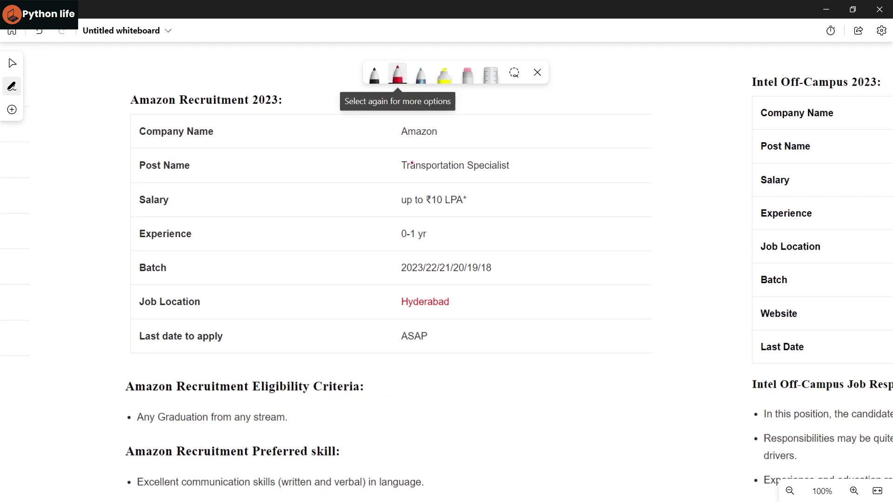
{"action": "left_click_drag", "start_coordinate": [395, 145], "coordinate": [487, 137]}
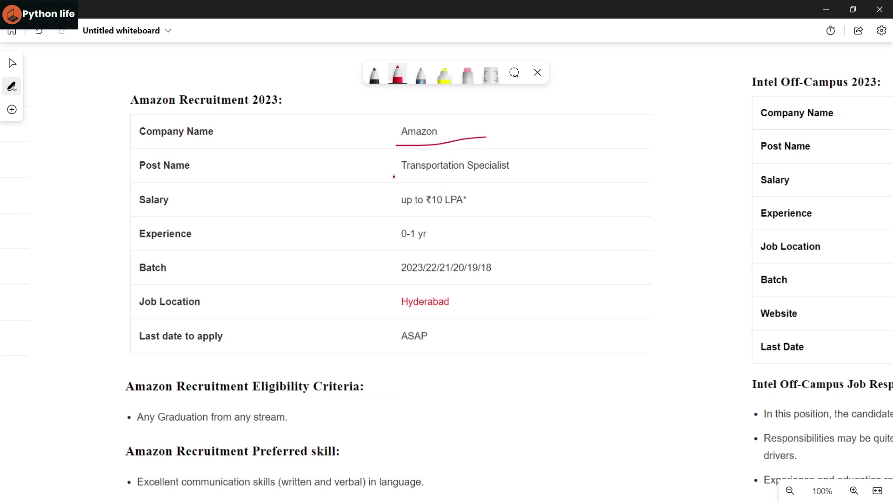
{"action": "left_click_drag", "start_coordinate": [395, 178], "coordinate": [513, 178]}
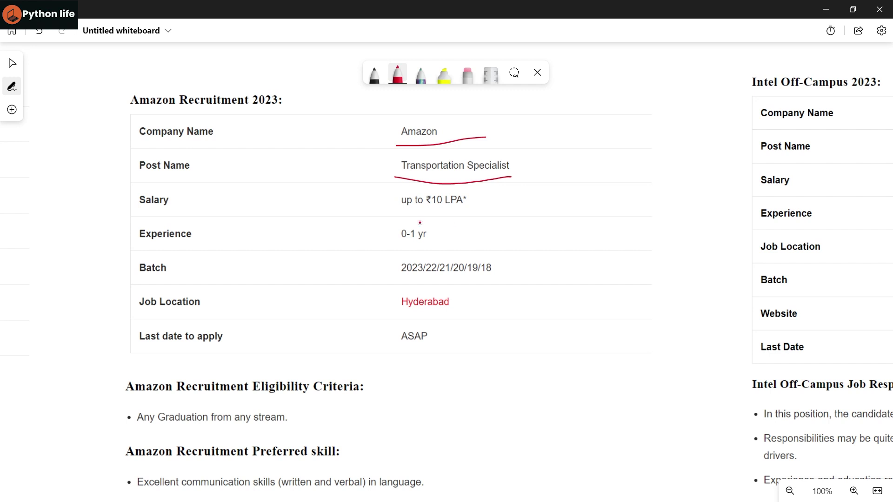
{"action": "left_click_drag", "start_coordinate": [396, 214], "coordinate": [492, 212]}
{"action": "left_click_drag", "start_coordinate": [397, 244], "coordinate": [458, 245]}
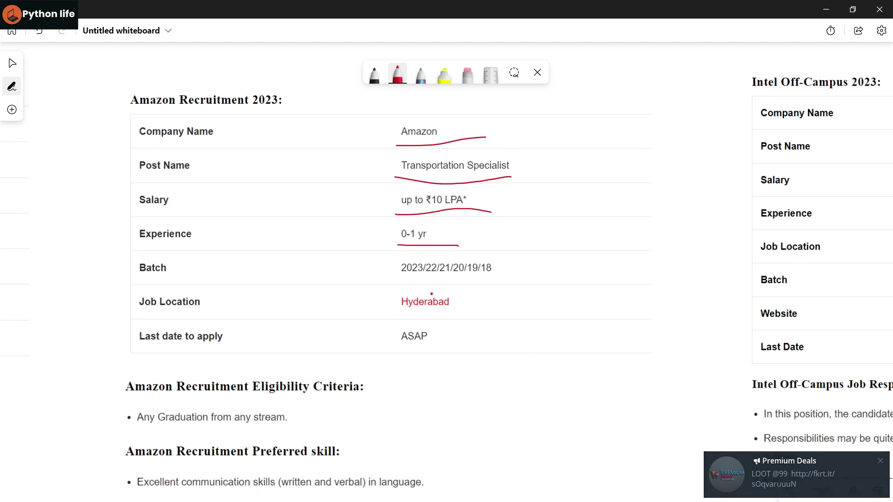
{"action": "mouse_move", "coordinate": [397, 280]}
{"action": "left_mouse_down"}
{"action": "mouse_move", "coordinate": [512, 280]}
{"action": "mouse_move", "coordinate": [365, 267]}
{"action": "left_mouse_up"}
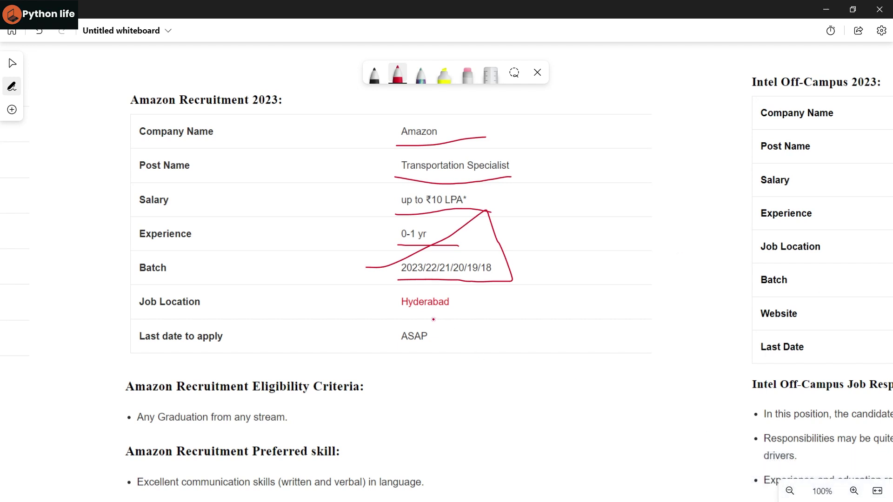
{"action": "left_click_drag", "start_coordinate": [401, 317], "coordinate": [493, 312]}
{"action": "left_click_drag", "start_coordinate": [433, 336], "coordinate": [527, 288]}
{"action": "left_click", "coordinate": [14, 64]}
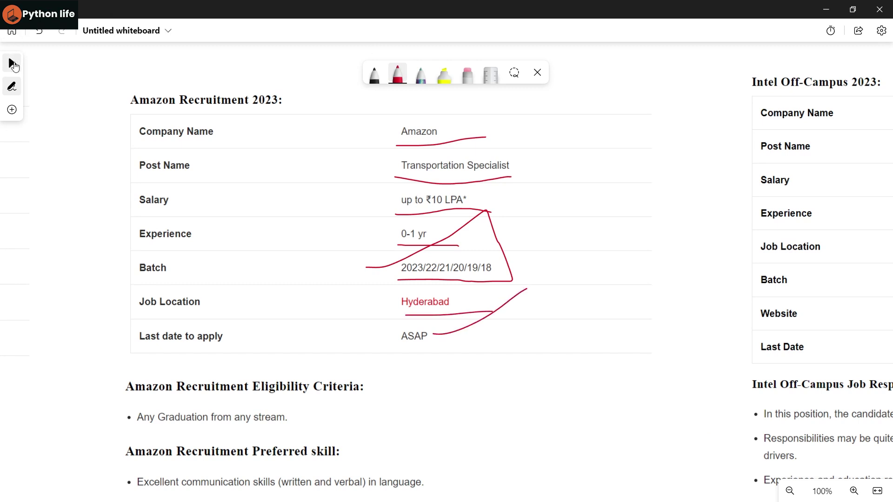
{"action": "scroll", "coordinate": [84, 246], "scroll_direction": "down", "scroll_amount": 1}
{"action": "scroll", "coordinate": [84, 246], "scroll_direction": "down", "scroll_amount": 4}
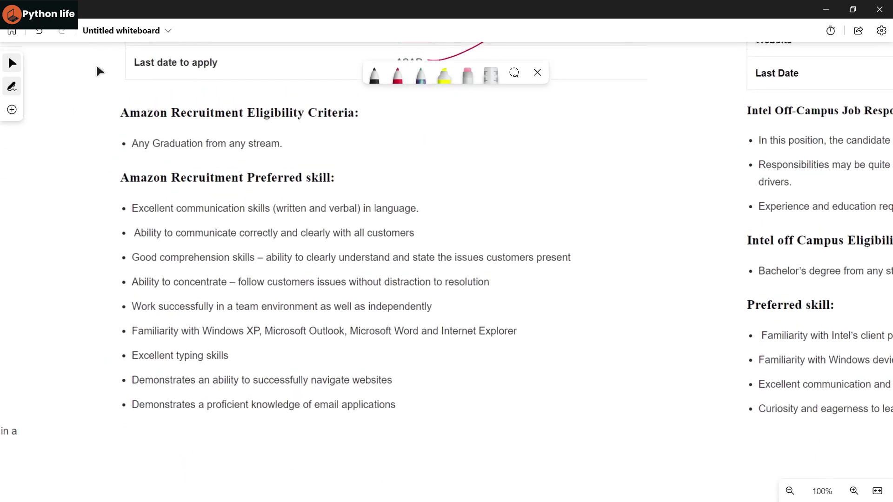
- Underline 'Any Graduation from any stream' and the Preferred skill heading, ticking communication and comprehension skills
{"action": "left_click", "coordinate": [398, 73]}
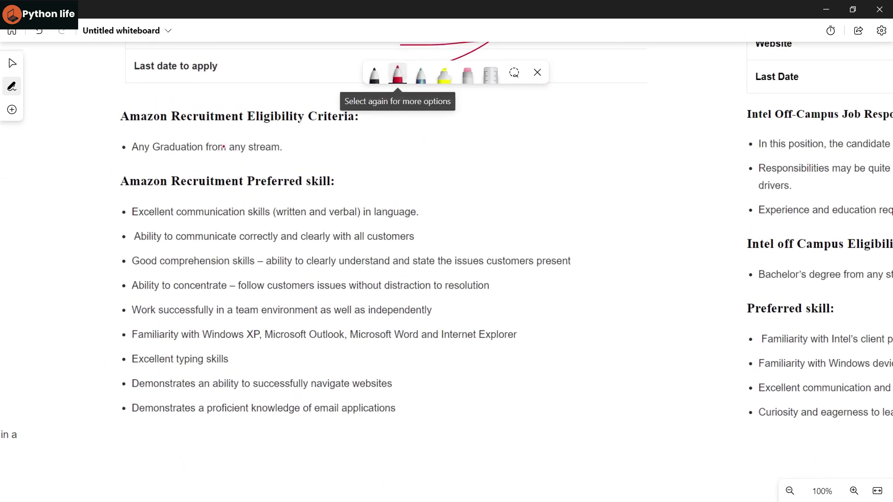
{"action": "left_click_drag", "start_coordinate": [141, 159], "coordinate": [280, 153]}
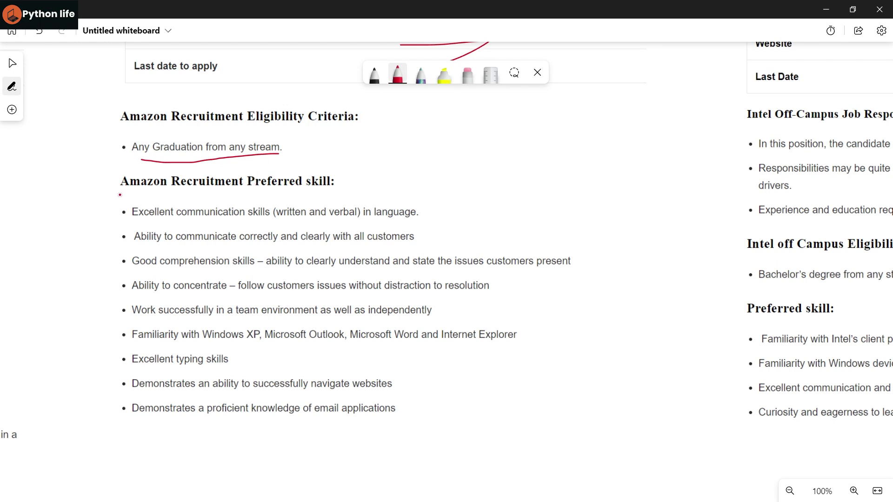
{"action": "left_click_drag", "start_coordinate": [119, 196], "coordinate": [317, 196]}
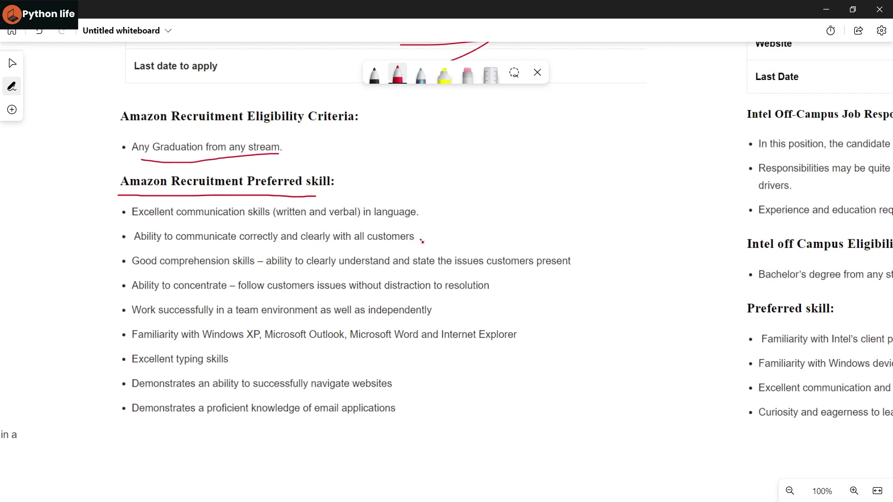
{"action": "left_click_drag", "start_coordinate": [421, 241], "coordinate": [492, 206]}
{"action": "left_click_drag", "start_coordinate": [580, 263], "coordinate": [668, 203]}
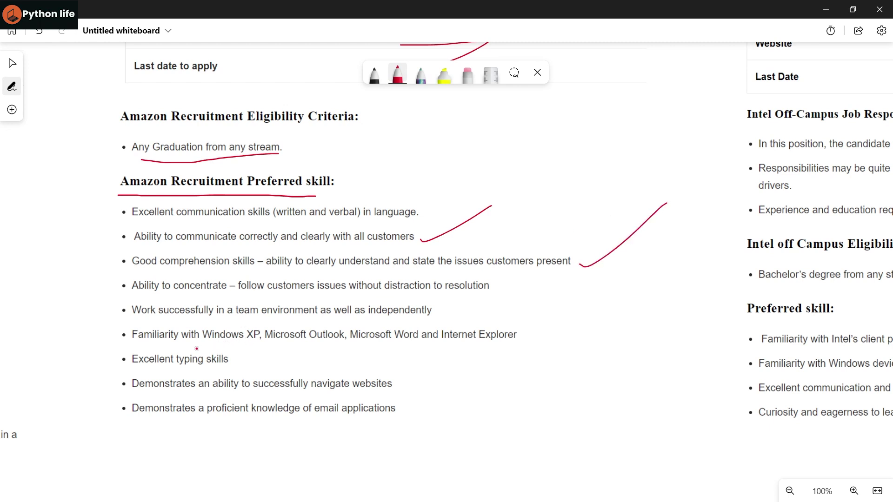
- Underline Windows XP and mark the typing, website-navigation and email-application skills in red
{"action": "mouse_move", "coordinate": [196, 349]}
{"action": "left_mouse_down"}
{"action": "mouse_move", "coordinate": [335, 349]}
{"action": "mouse_move", "coordinate": [441, 336]}
{"action": "mouse_move", "coordinate": [517, 342]}
{"action": "left_mouse_up"}
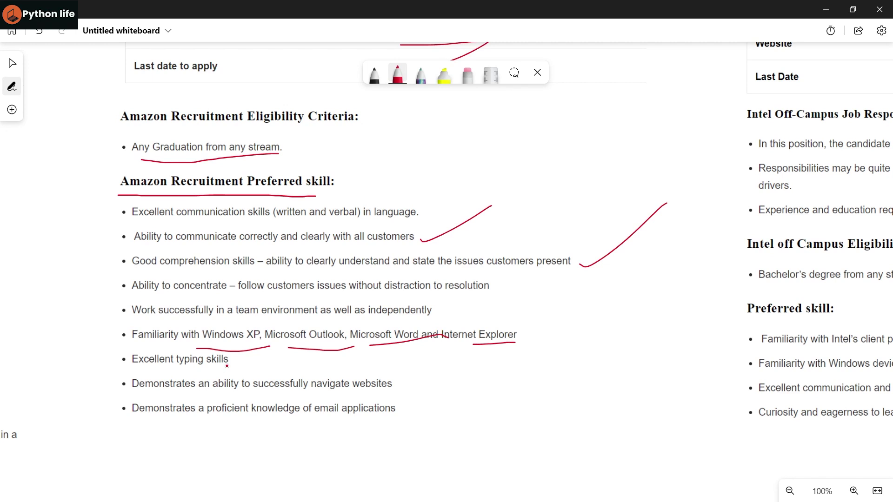
{"action": "left_click_drag", "start_coordinate": [227, 365], "coordinate": [268, 349]}
{"action": "left_click", "coordinate": [411, 388]}
{"action": "left_click_drag", "start_coordinate": [401, 384], "coordinate": [436, 379]}
{"action": "left_click_drag", "start_coordinate": [403, 408], "coordinate": [487, 362]}
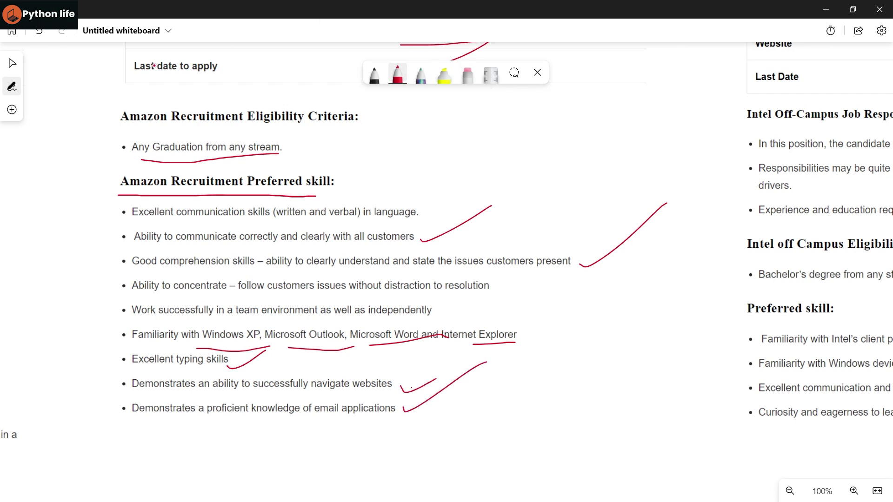
{"action": "left_click", "coordinate": [12, 63]}
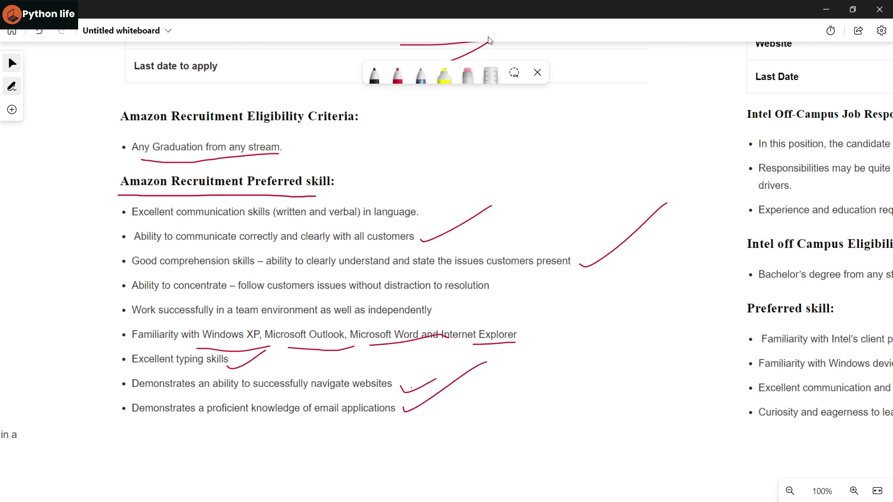
{"action": "left_click", "coordinate": [615, 132]}
{"action": "mouse_move", "coordinate": [616, 132]}
{"action": "left_mouse_down"}
{"action": "mouse_move", "coordinate": [691, 156]}
{"action": "mouse_move", "coordinate": [678, 195]}
{"action": "mouse_move", "coordinate": [523, 329]}
{"action": "left_mouse_up"}
{"action": "scroll", "coordinate": [612, 191], "scroll_direction": "up", "scroll_amount": 2}
{"action": "scroll", "coordinate": [586, 293], "scroll_direction": "up", "scroll_amount": 3}
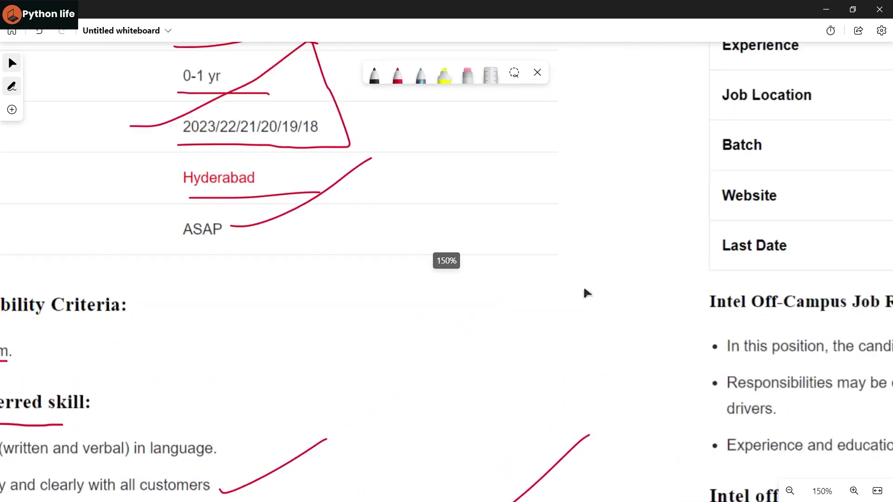
- Dismiss the notification and centre the Intel Off-Campus 2023 table in view
{"action": "left_click_drag", "start_coordinate": [587, 294], "coordinate": [531, 383]}
{"action": "scroll", "coordinate": [639, 281], "scroll_direction": "down", "scroll_amount": 4}
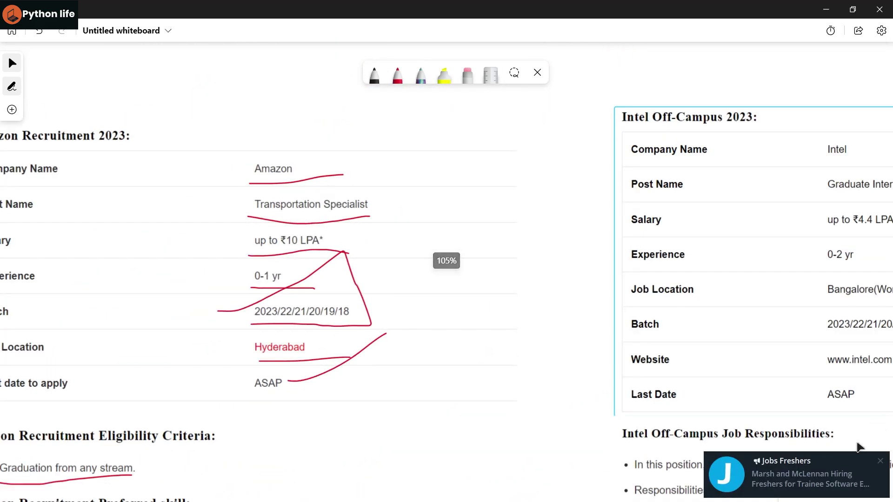
{"action": "left_click", "coordinate": [881, 461]}
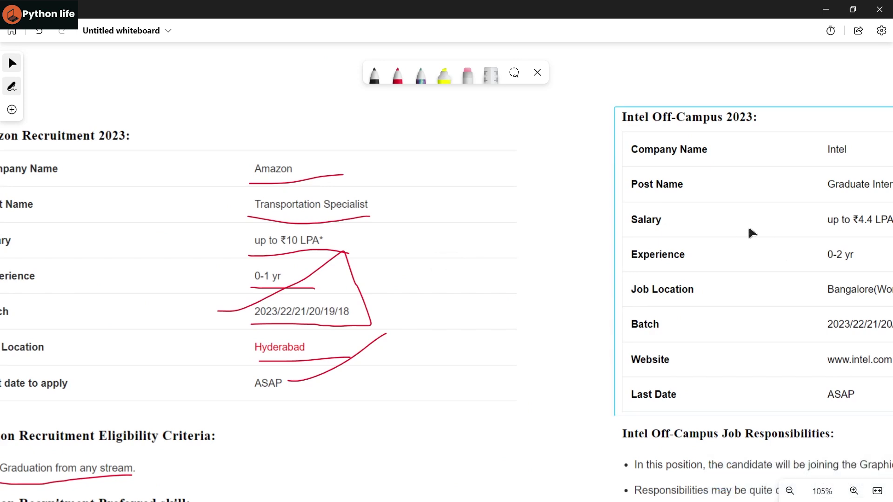
{"action": "left_click_drag", "start_coordinate": [647, 224], "coordinate": [379, 245]}
{"action": "left_click_drag", "start_coordinate": [612, 260], "coordinate": [511, 218]}
- Underline Intel, Graduate Intern, up to ₹4.4 LPA*, 0-2 yr and Bangalore in red
{"action": "left_click", "coordinate": [398, 75]}
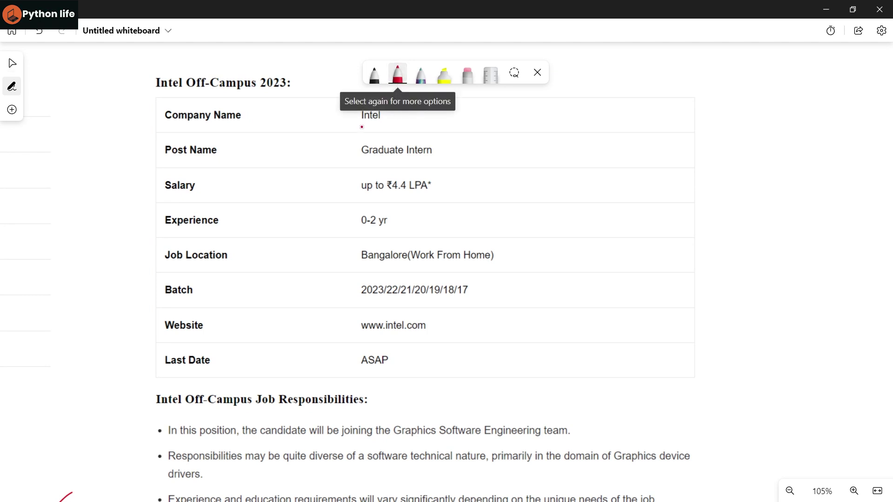
{"action": "left_click_drag", "start_coordinate": [362, 127], "coordinate": [430, 127]}
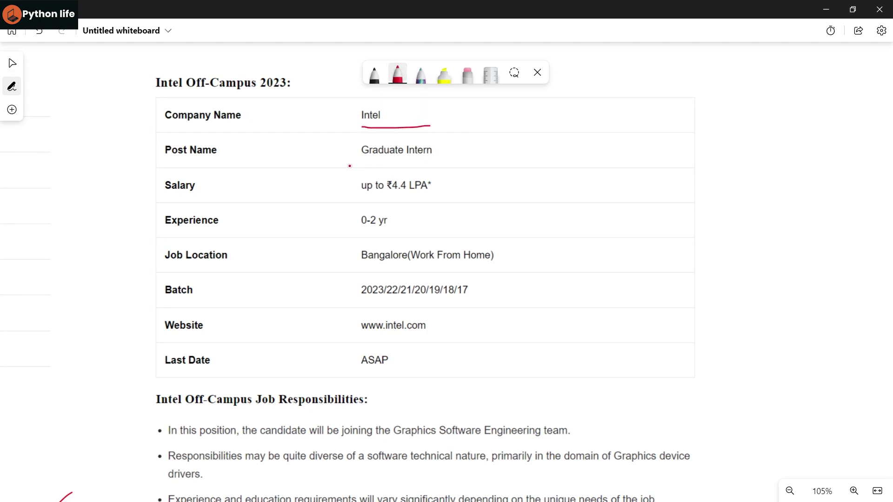
{"action": "left_click_drag", "start_coordinate": [350, 167], "coordinate": [455, 166]}
{"action": "left_click_drag", "start_coordinate": [356, 201], "coordinate": [434, 201]}
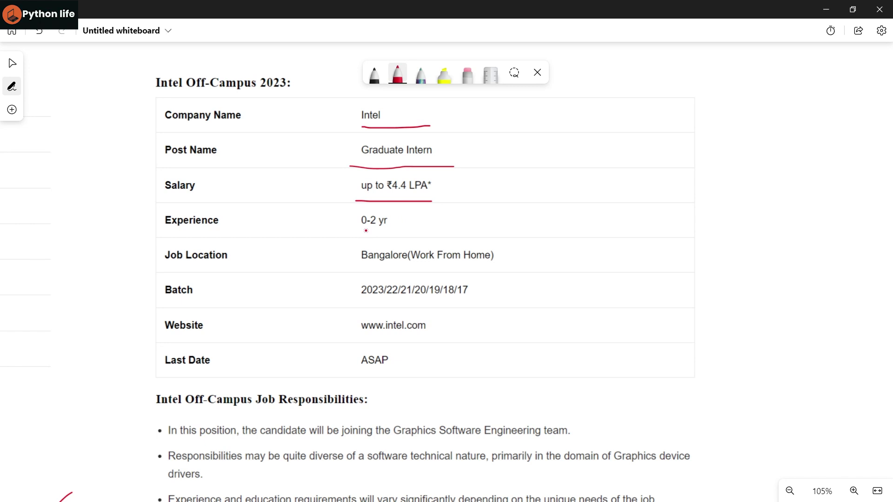
{"action": "left_click_drag", "start_coordinate": [358, 232], "coordinate": [392, 232]}
{"action": "left_click_drag", "start_coordinate": [357, 269], "coordinate": [423, 271]}
- Tick the job location, circle the batch years and underline the ASAP last date
{"action": "left_click_drag", "start_coordinate": [495, 260], "coordinate": [618, 157]}
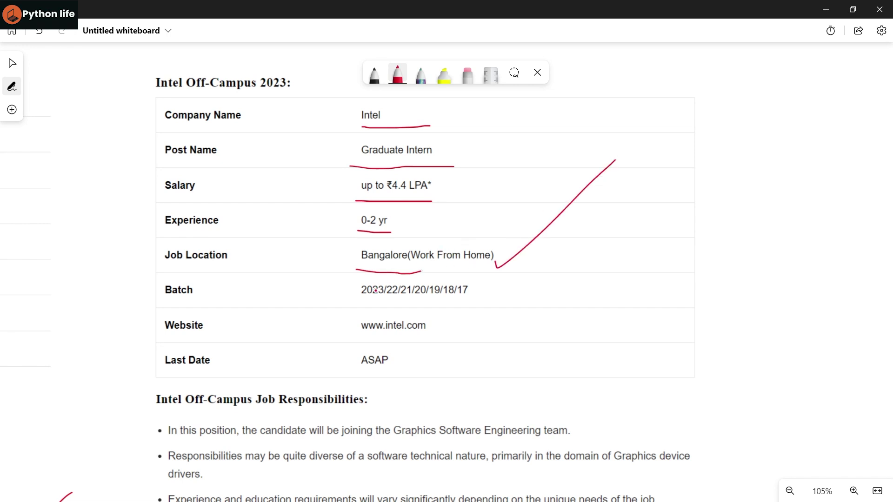
{"action": "mouse_move", "coordinate": [360, 300]}
{"action": "left_mouse_down"}
{"action": "mouse_move", "coordinate": [482, 305]}
{"action": "mouse_move", "coordinate": [477, 279]}
{"action": "mouse_move", "coordinate": [363, 279]}
{"action": "mouse_move", "coordinate": [347, 305]}
{"action": "mouse_move", "coordinate": [370, 312]}
{"action": "mouse_move", "coordinate": [363, 300]}
{"action": "left_mouse_up"}
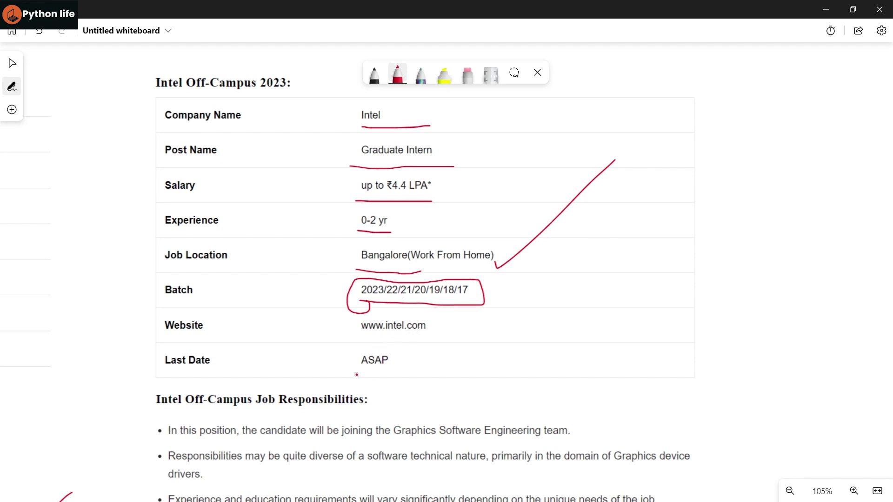
{"action": "left_click_drag", "start_coordinate": [338, 374], "coordinate": [419, 374]}
{"action": "left_click", "coordinate": [15, 68]}
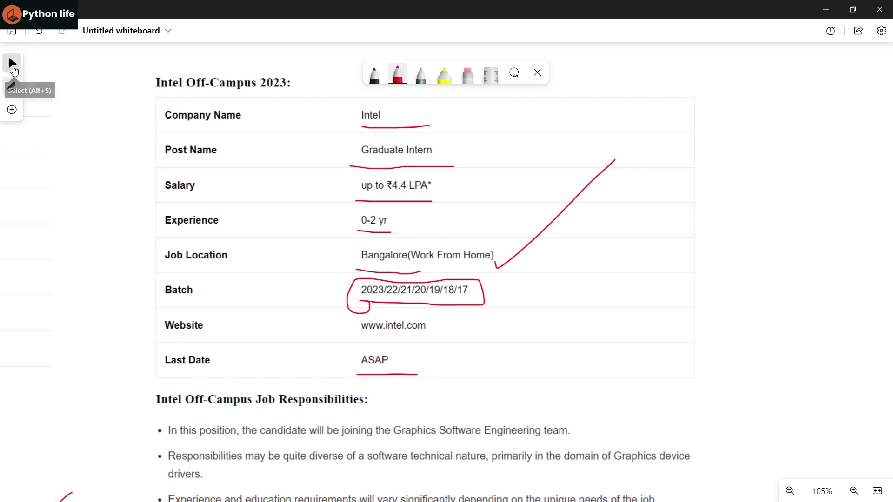
{"action": "mouse_move", "coordinate": [209, 312]}
{"action": "left_mouse_down"}
{"action": "mouse_move", "coordinate": [213, 196]}
{"action": "mouse_move", "coordinate": [197, 90]}
{"action": "left_mouse_up"}
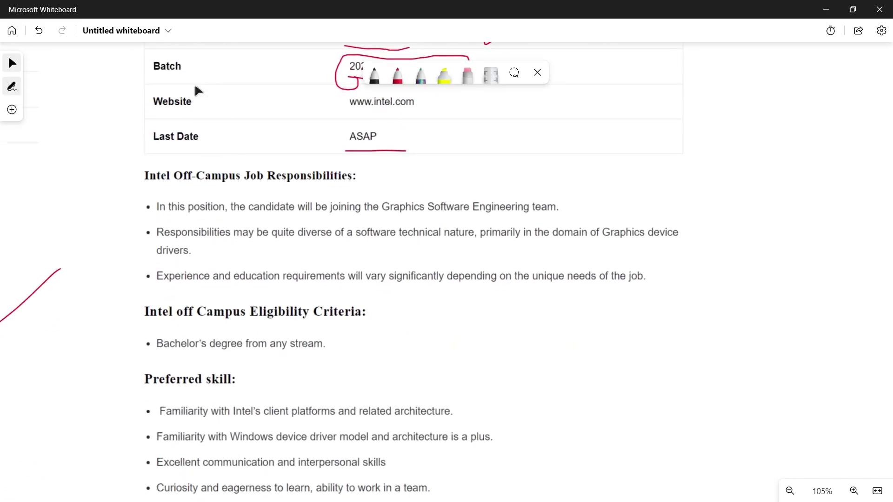
- Underline 'Graphics Software Engineering team' and tick the Bachelor's degree from any stream criterion
{"action": "left_click_drag", "start_coordinate": [273, 313], "coordinate": [272, 229]}
{"action": "left_click", "coordinate": [354, 113]}
{"action": "left_click", "coordinate": [374, 74]}
{"action": "left_click", "coordinate": [398, 74]}
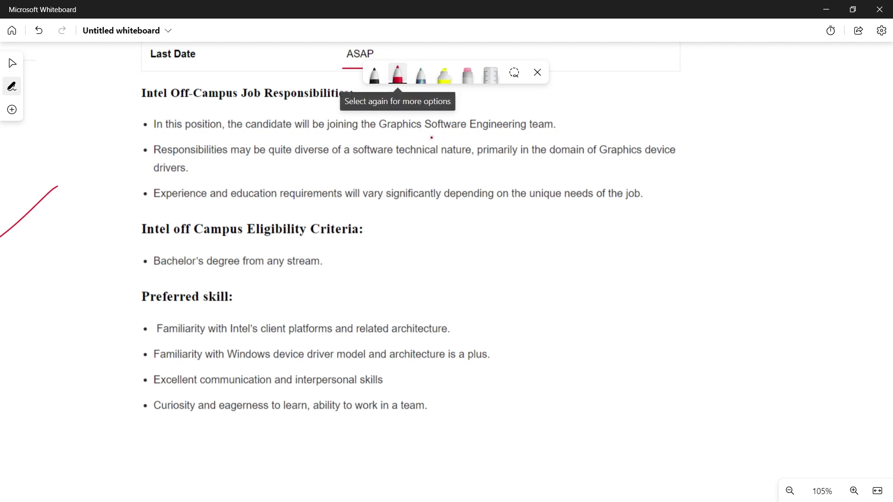
{"action": "left_click_drag", "start_coordinate": [380, 129], "coordinate": [578, 134]}
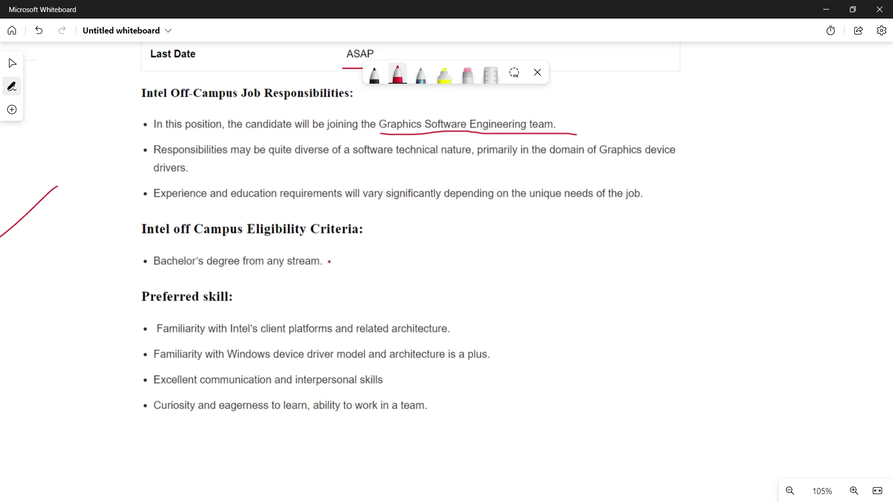
{"action": "left_click_drag", "start_coordinate": [330, 262], "coordinate": [408, 239]}
- Underline the four Intel preferred skills, client platforms through eagerness to learn, then close the whiteboard
{"action": "left_click_drag", "start_coordinate": [179, 340], "coordinate": [466, 344]}
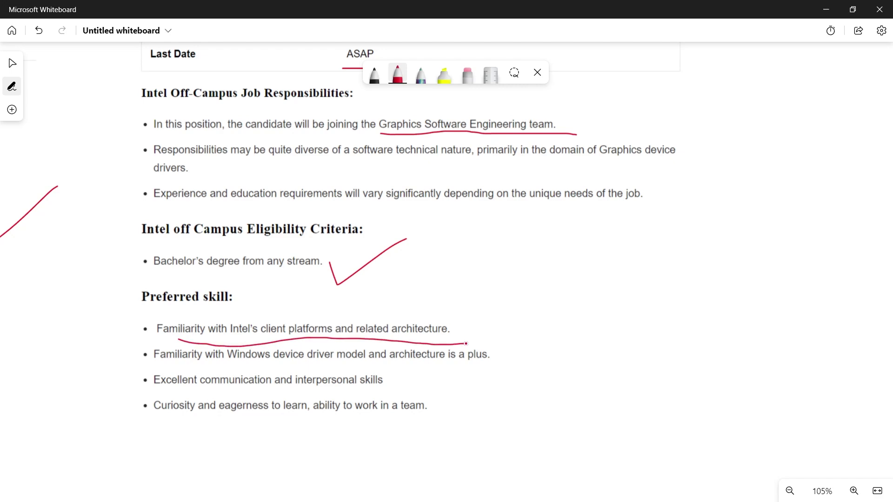
{"action": "left_click_drag", "start_coordinate": [232, 365], "coordinate": [466, 365]}
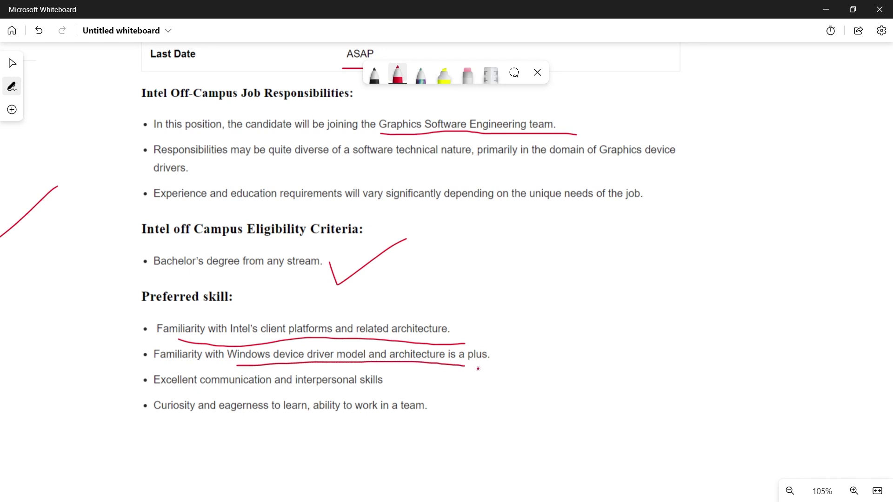
{"action": "left_click_drag", "start_coordinate": [408, 388], "coordinate": [174, 395]}
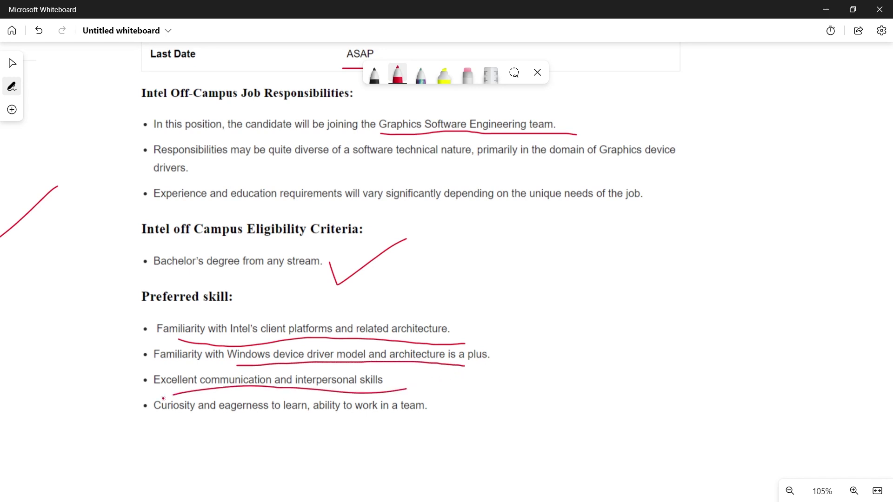
{"action": "left_click_drag", "start_coordinate": [441, 421], "coordinate": [150, 425]}
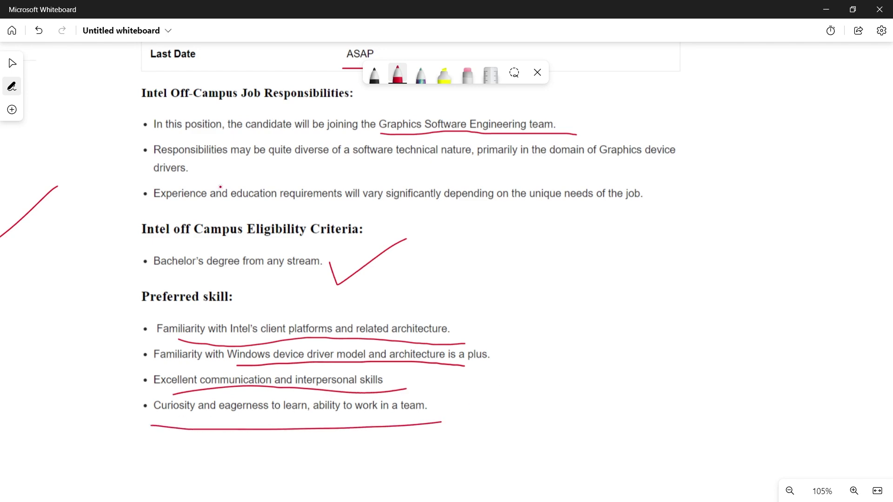
{"action": "left_click", "coordinate": [11, 62]}
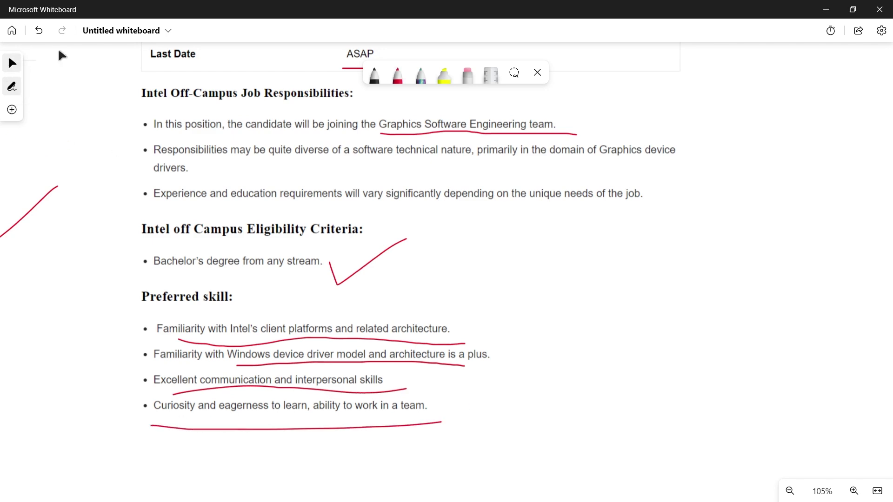
{"action": "left_click", "coordinate": [403, 268]}
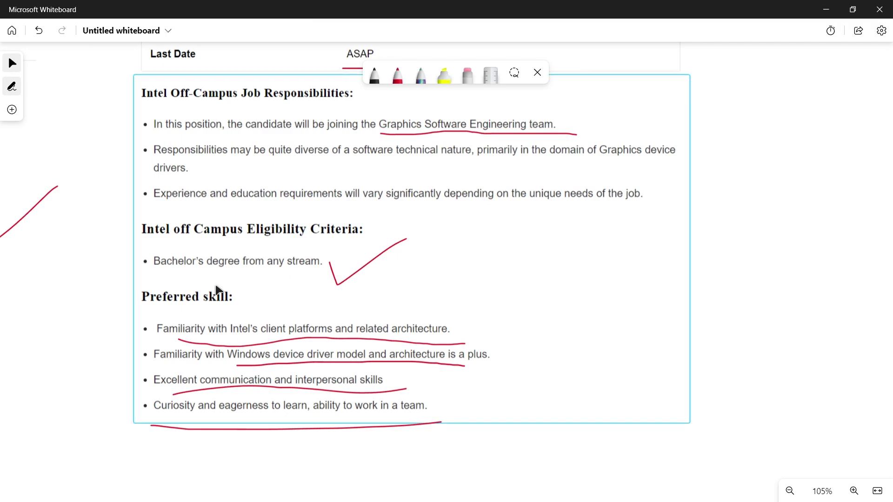
{"action": "scroll", "coordinate": [216, 291], "scroll_direction": "down", "scroll_amount": 2}
{"action": "scroll", "coordinate": [216, 291], "scroll_direction": "down", "scroll_amount": 2}
{"action": "scroll", "coordinate": [293, 353], "scroll_direction": "left", "scroll_amount": 3}
{"action": "scroll", "coordinate": [293, 353], "scroll_direction": "left", "scroll_amount": 4}
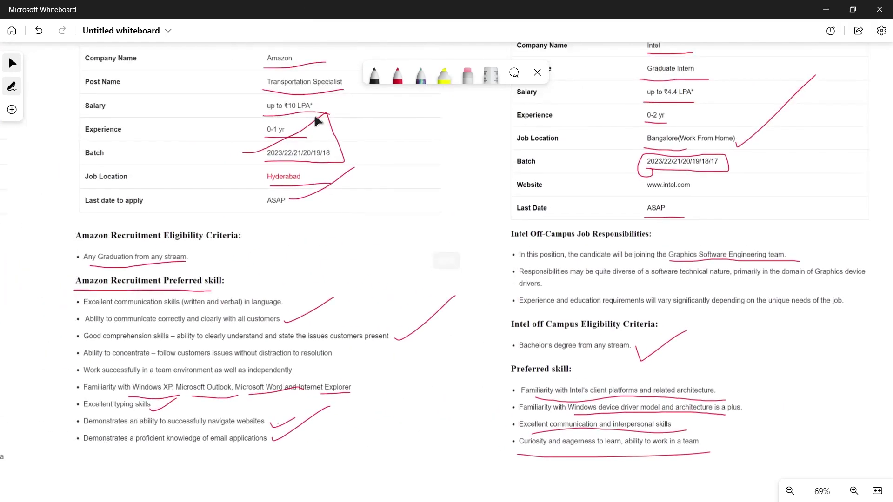
{"action": "scroll", "coordinate": [313, 326], "scroll_direction": "down", "scroll_amount": 2}
{"action": "scroll", "coordinate": [313, 326], "scroll_direction": "down", "scroll_amount": 1}
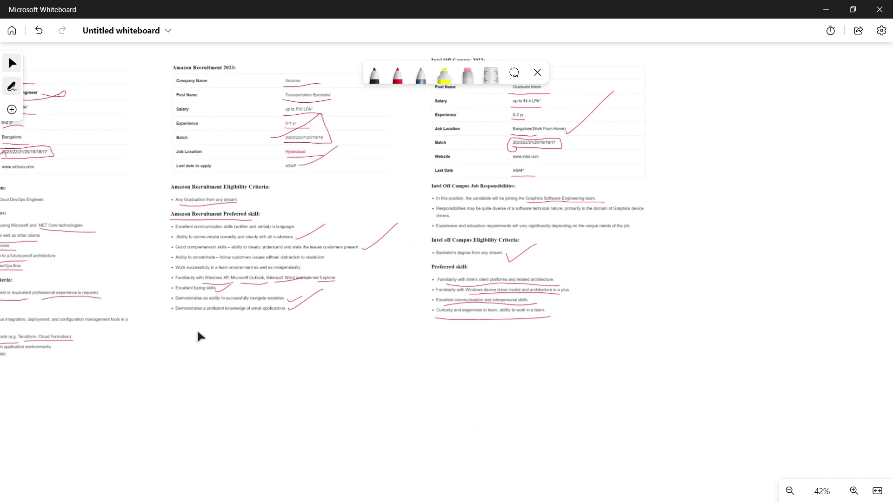
{"action": "scroll", "coordinate": [311, 232], "scroll_direction": "left", "scroll_amount": 5}
{"action": "scroll", "coordinate": [538, 245], "scroll_direction": "left", "scroll_amount": 2}
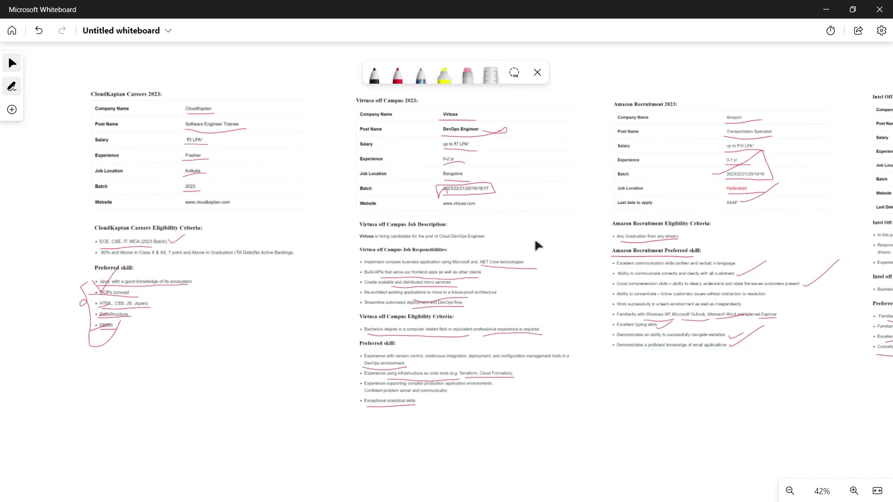
{"action": "left_click", "coordinate": [879, 9]}
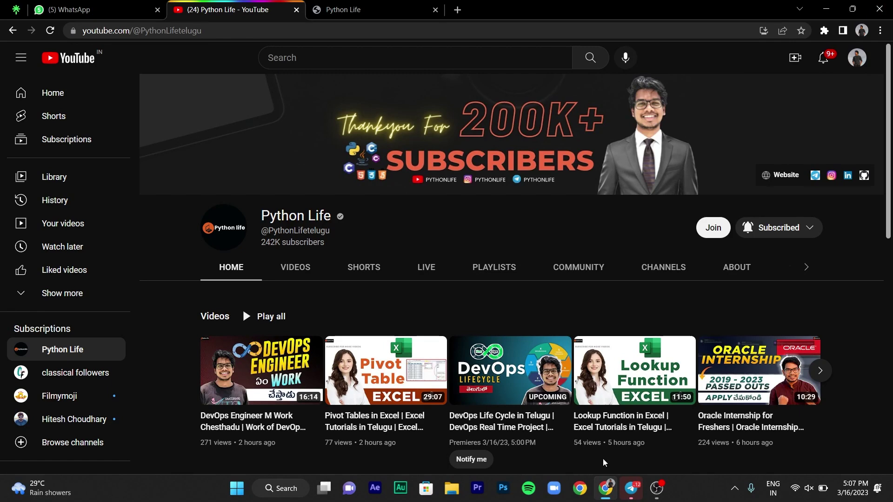
- Browse the Python Life Telegram channel's job-link and course review posts, then lock Telegram
{"action": "key", "text": "alt+Tab"}
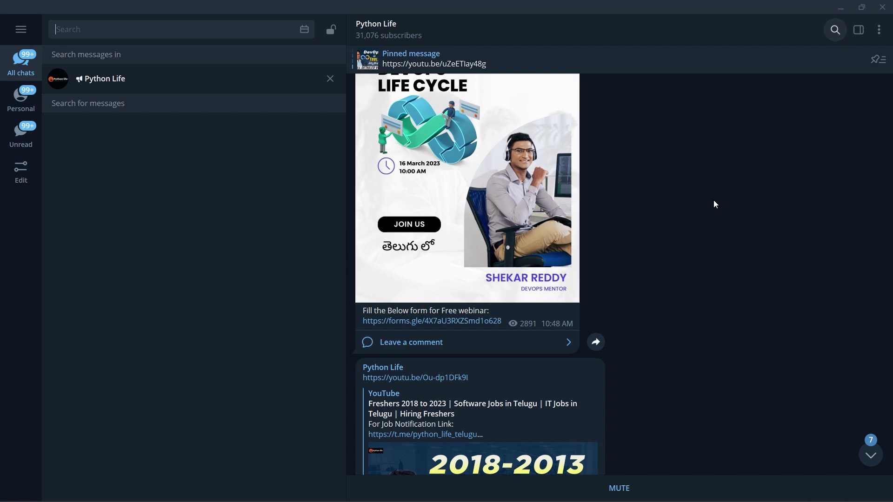
{"action": "scroll", "coordinate": [714, 201], "scroll_direction": "up", "scroll_amount": 1}
{"action": "scroll", "coordinate": [714, 201], "scroll_direction": "down", "scroll_amount": 5}
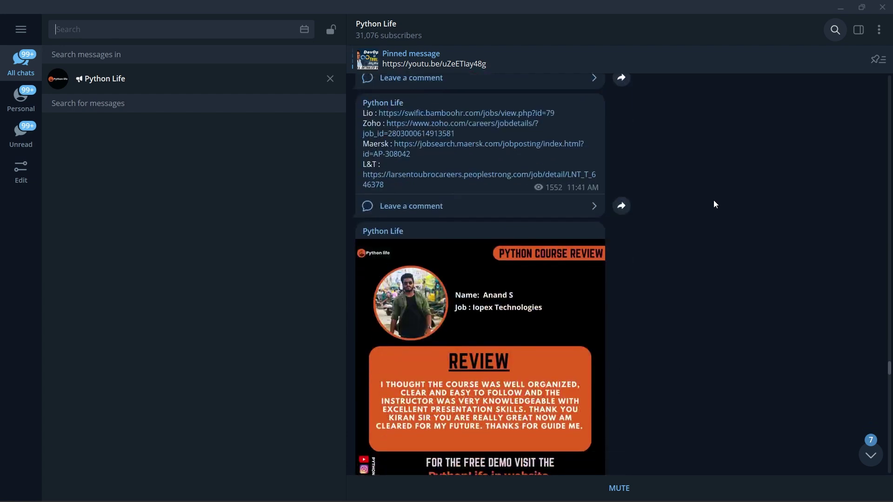
{"action": "scroll", "coordinate": [714, 201], "scroll_direction": "down", "scroll_amount": 1}
{"action": "scroll", "coordinate": [714, 200], "scroll_direction": "up", "scroll_amount": 1}
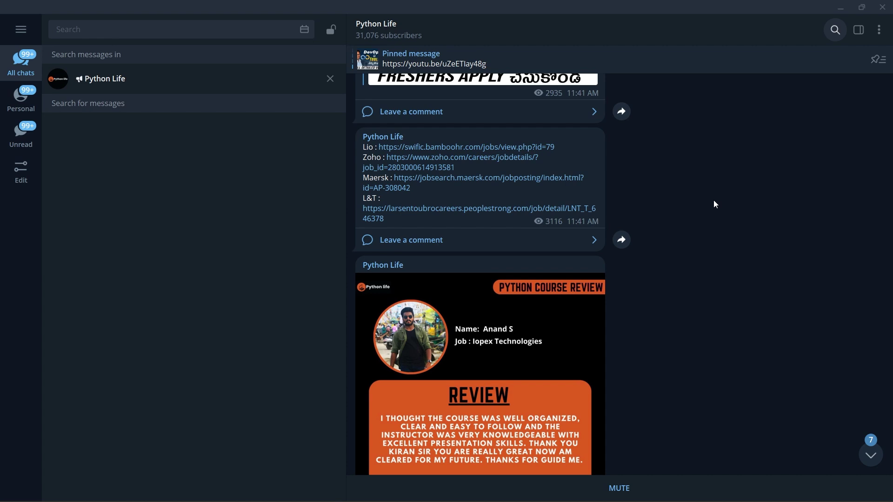
{"action": "scroll", "coordinate": [714, 201], "scroll_direction": "down", "scroll_amount": 1}
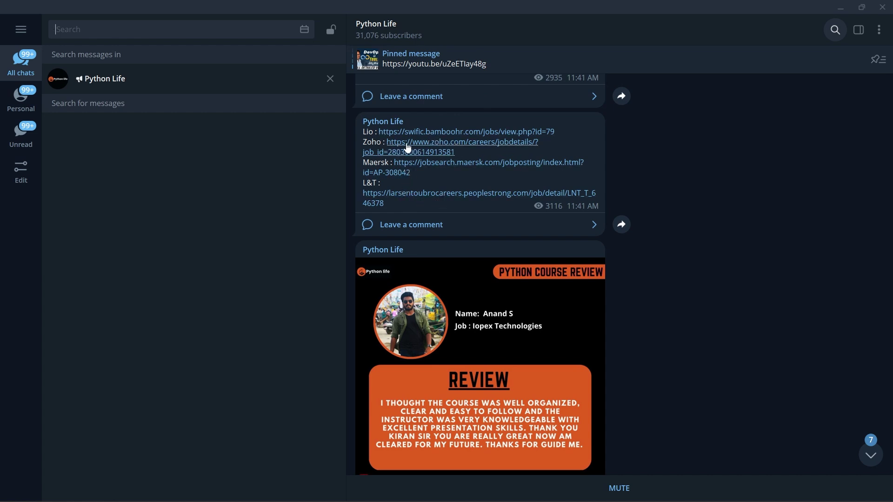
{"action": "scroll", "coordinate": [486, 230], "scroll_direction": "down", "scroll_amount": 3}
{"action": "scroll", "coordinate": [486, 230], "scroll_direction": "down", "scroll_amount": 3}
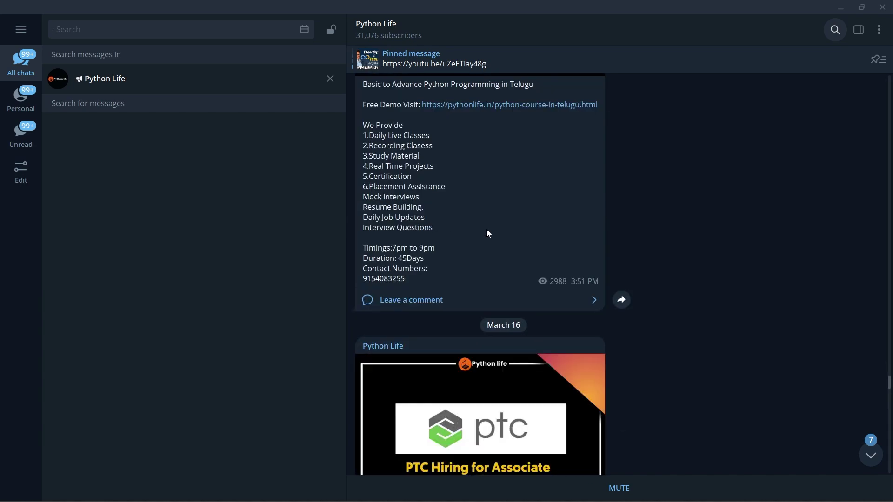
{"action": "scroll", "coordinate": [487, 230], "scroll_direction": "down", "scroll_amount": 5}
{"action": "scroll", "coordinate": [486, 235], "scroll_direction": "up", "scroll_amount": 5}
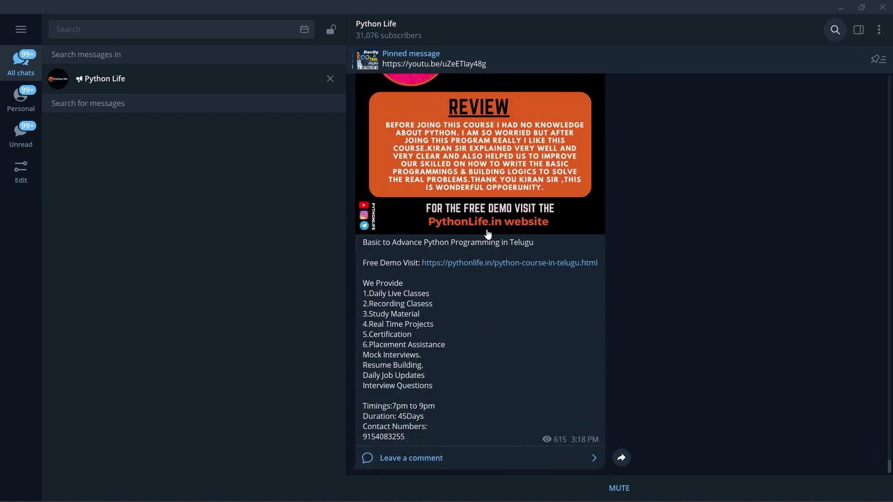
{"action": "scroll", "coordinate": [486, 235], "scroll_direction": "up", "scroll_amount": 5}
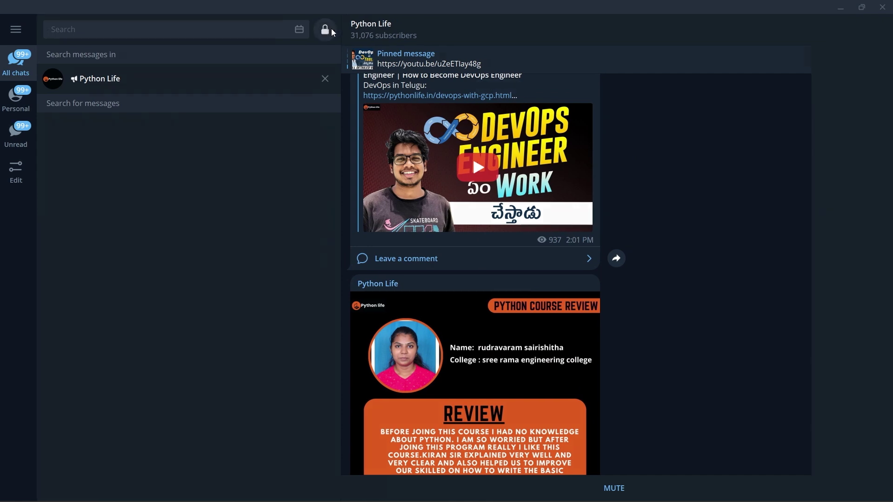
{"action": "left_click", "coordinate": [332, 33]}
- Back in YouTube, dismiss the Telegram notification and show Python Life's playlists (Css, Excel, DBMS, DevOps)
{"action": "key", "text": "alt+Tab"}
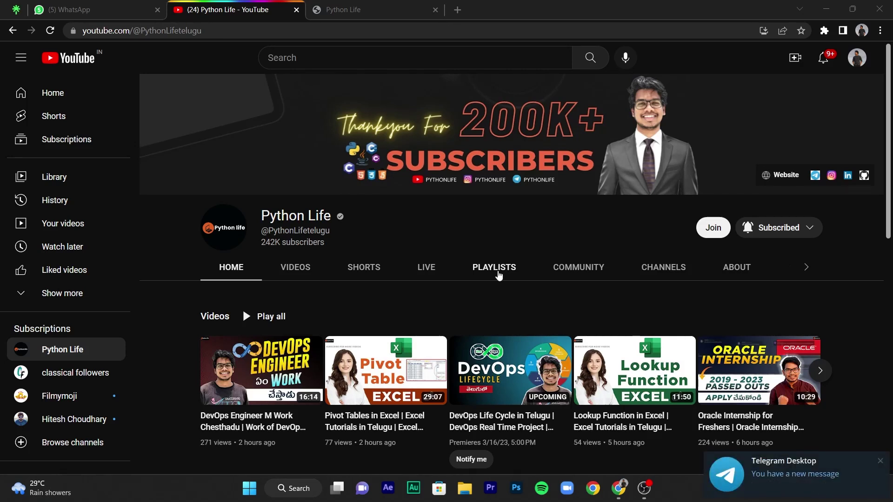
{"action": "left_click", "coordinate": [880, 461]}
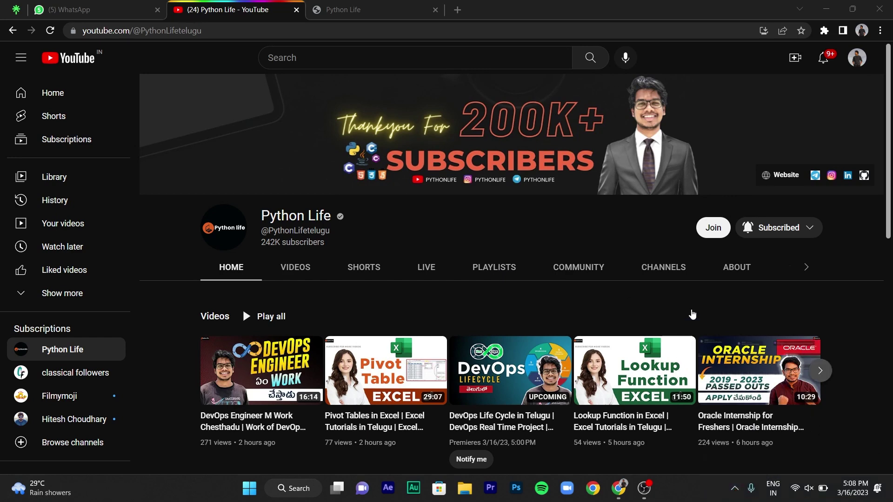
{"action": "left_click", "coordinate": [486, 272]}
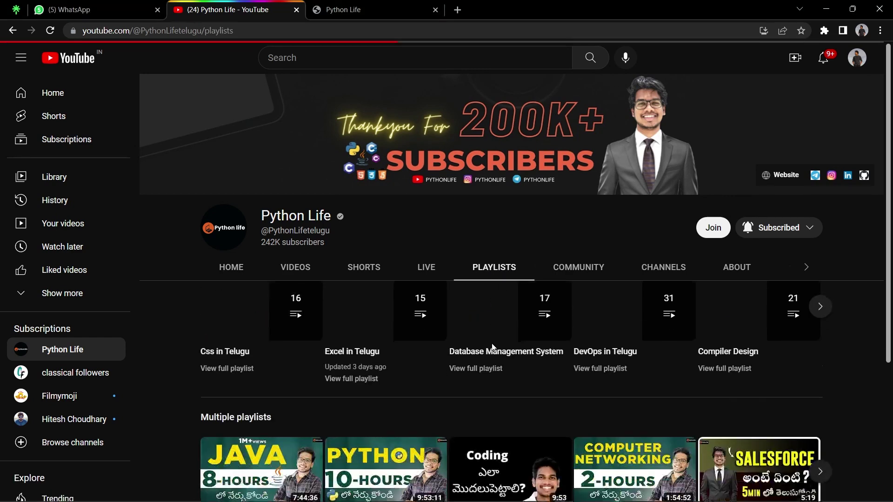
{"action": "scroll", "coordinate": [493, 329], "scroll_direction": "down", "scroll_amount": 3}
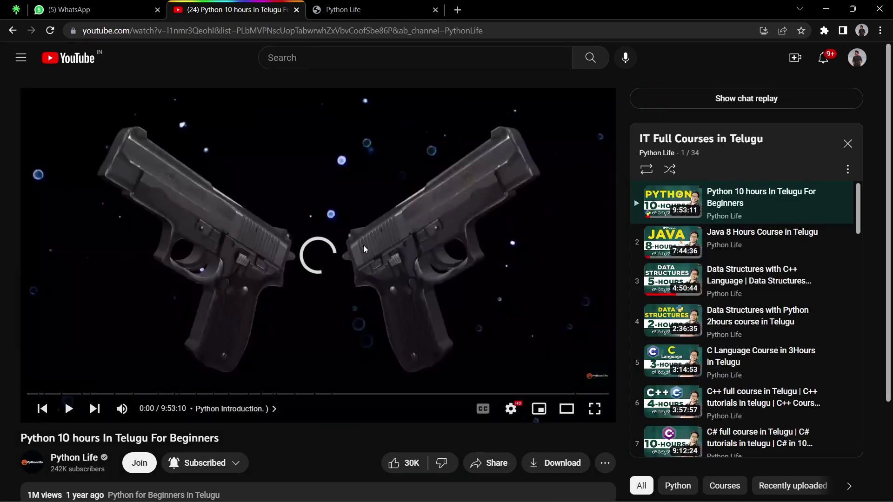
{"action": "mouse_move", "coordinate": [744, 281]}
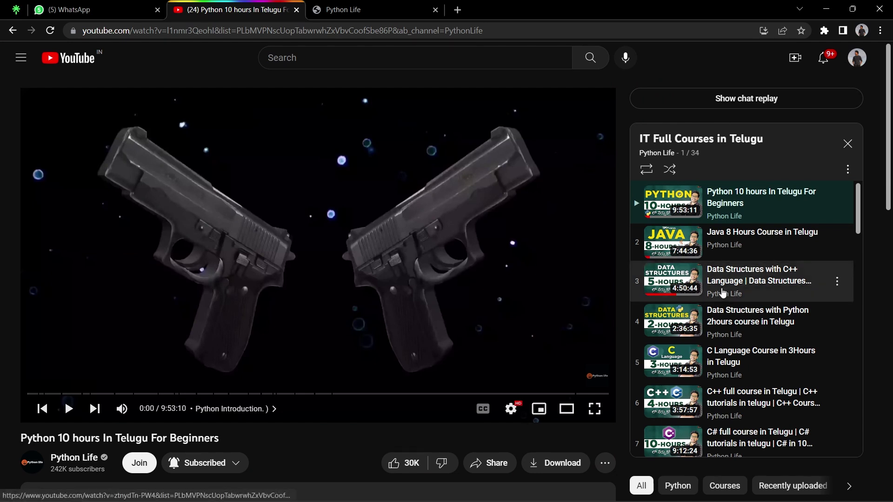
{"action": "scroll", "coordinate": [723, 293], "scroll_direction": "down", "scroll_amount": 1}
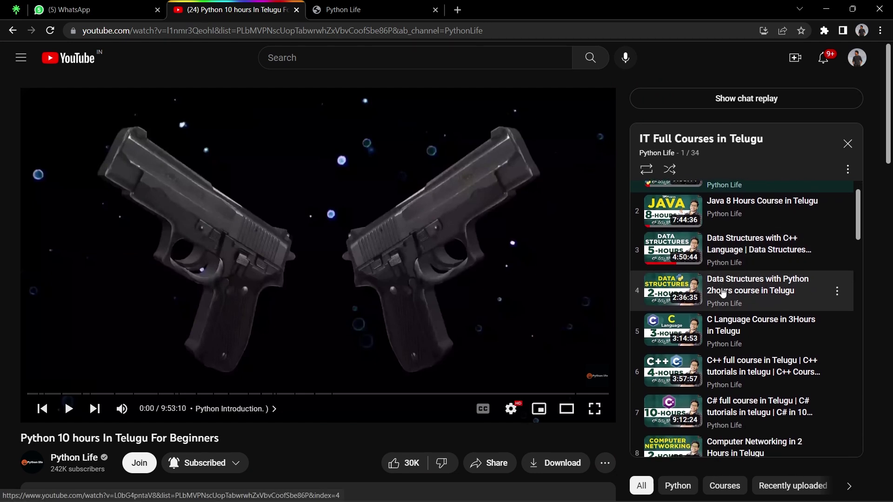
{"action": "scroll", "coordinate": [722, 294], "scroll_direction": "down", "scroll_amount": 1}
{"action": "scroll", "coordinate": [722, 293], "scroll_direction": "down", "scroll_amount": 1}
{"action": "scroll", "coordinate": [723, 293], "scroll_direction": "down", "scroll_amount": 1}
{"action": "scroll", "coordinate": [722, 293], "scroll_direction": "down", "scroll_amount": 1}
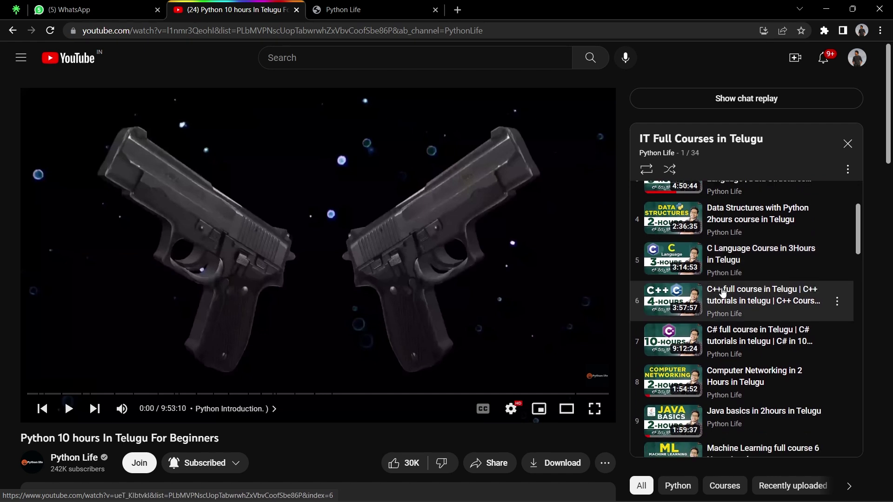
{"action": "scroll", "coordinate": [723, 293], "scroll_direction": "down", "scroll_amount": 1}
{"action": "scroll", "coordinate": [722, 294], "scroll_direction": "down", "scroll_amount": 1}
{"action": "scroll", "coordinate": [722, 292], "scroll_direction": "down", "scroll_amount": 1}
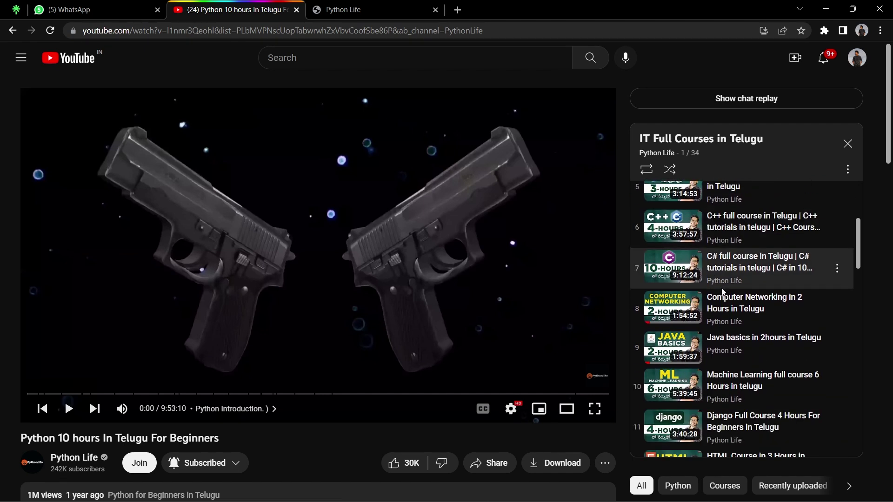
{"action": "scroll", "coordinate": [722, 292], "scroll_direction": "down", "scroll_amount": 1}
{"action": "scroll", "coordinate": [722, 294], "scroll_direction": "down", "scroll_amount": 1}
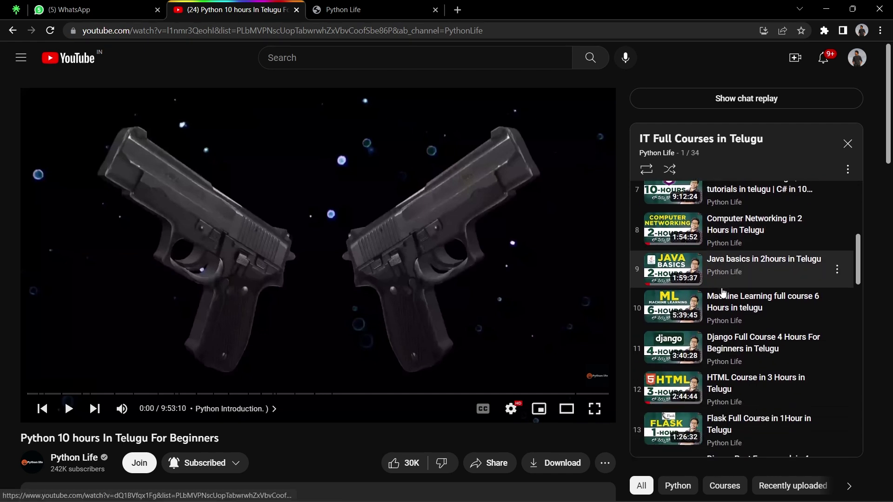
{"action": "scroll", "coordinate": [722, 293], "scroll_direction": "down", "scroll_amount": 1}
{"action": "scroll", "coordinate": [722, 293], "scroll_direction": "down", "scroll_amount": 1}
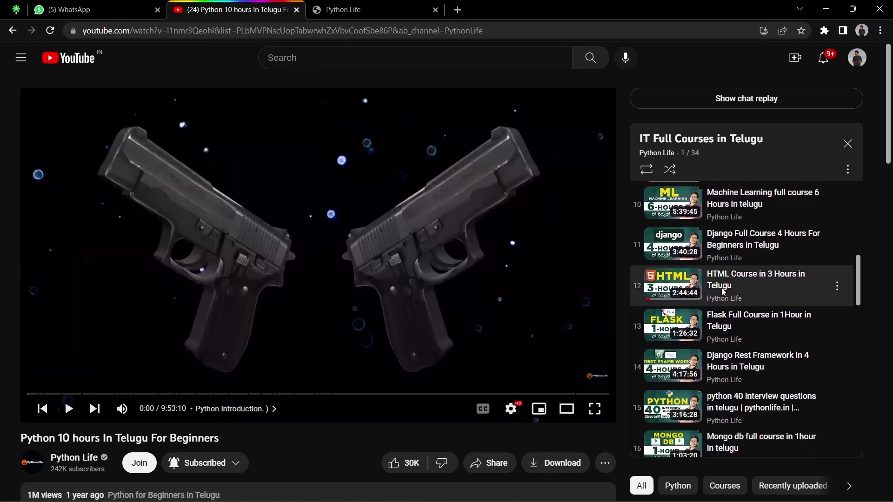
{"action": "scroll", "coordinate": [722, 293], "scroll_direction": "down", "scroll_amount": 1}
{"action": "scroll", "coordinate": [722, 292], "scroll_direction": "down", "scroll_amount": 7}
{"action": "scroll", "coordinate": [722, 292], "scroll_direction": "down", "scroll_amount": 2}
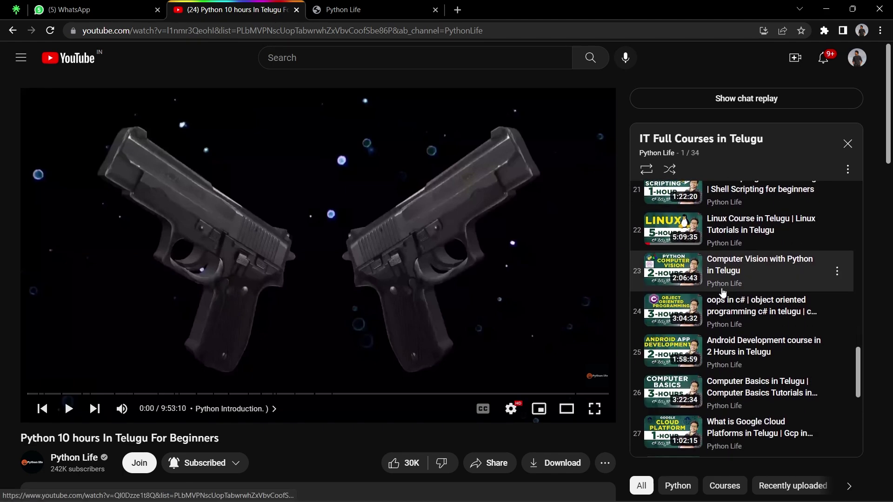
{"action": "scroll", "coordinate": [722, 292], "scroll_direction": "down", "scroll_amount": 3}
{"action": "scroll", "coordinate": [722, 292], "scroll_direction": "down", "scroll_amount": 4}
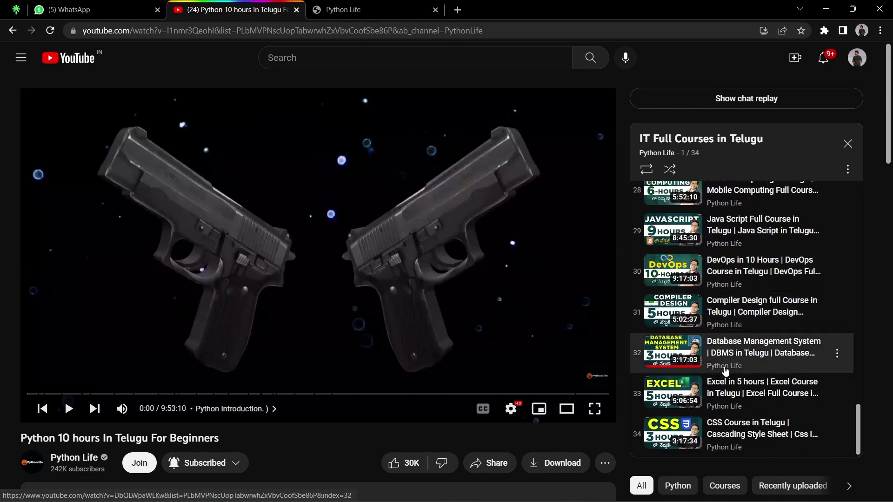
{"action": "scroll", "coordinate": [699, 386], "scroll_direction": "down", "scroll_amount": 1}
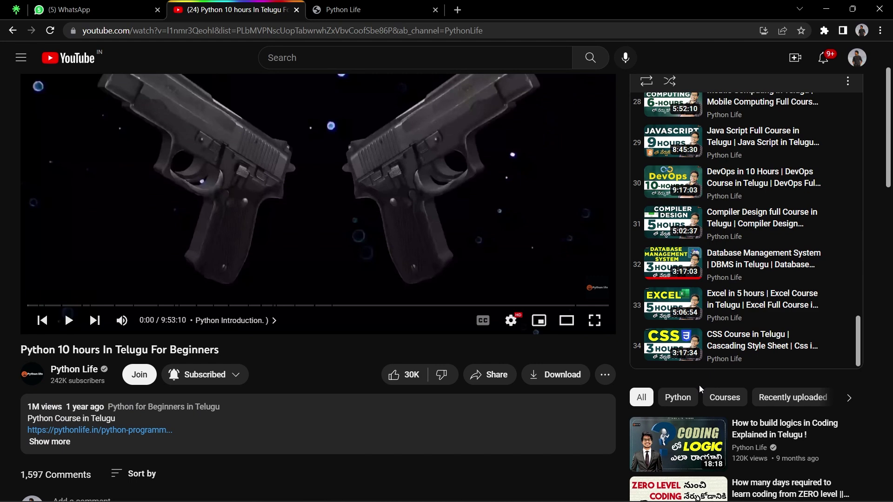
{"action": "scroll", "coordinate": [621, 250], "scroll_direction": "up", "scroll_amount": 1}
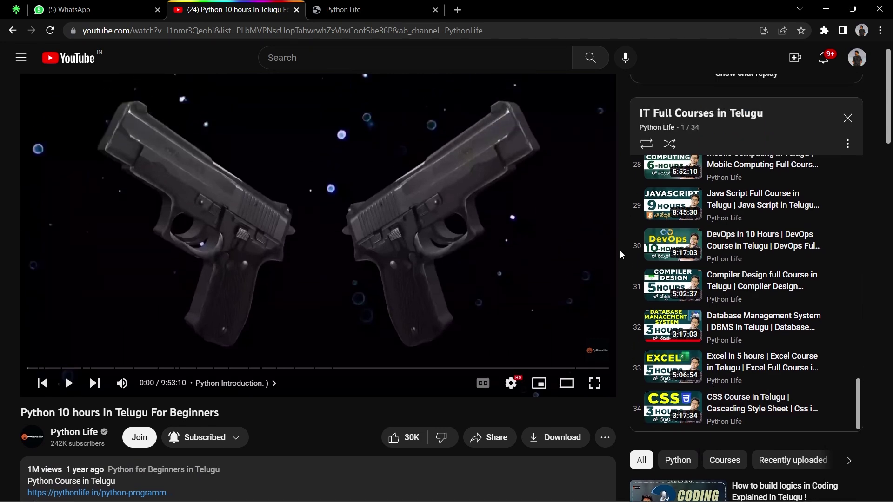
{"action": "left_click", "coordinate": [539, 383]}
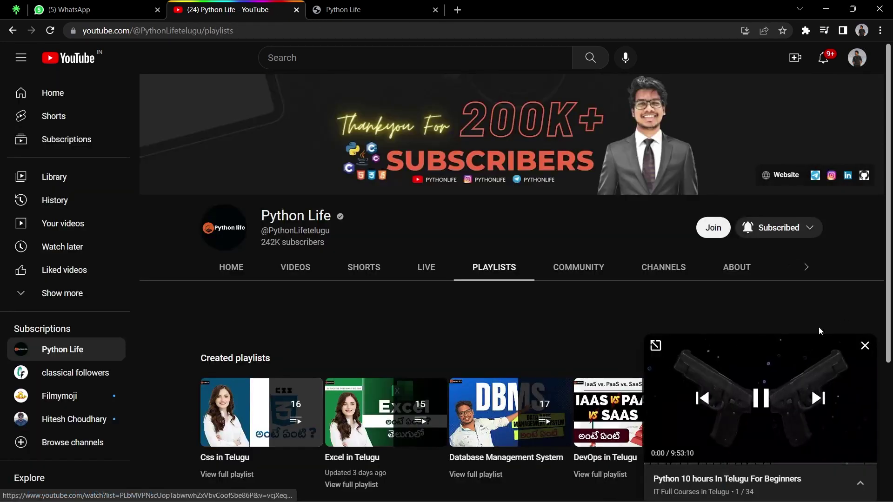
{"action": "left_click", "coordinate": [864, 345]}
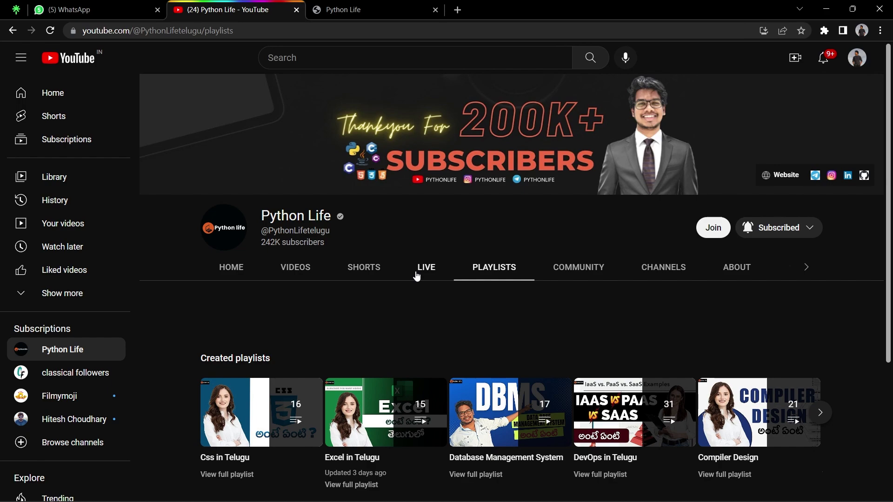
{"action": "left_click", "coordinate": [245, 271]}
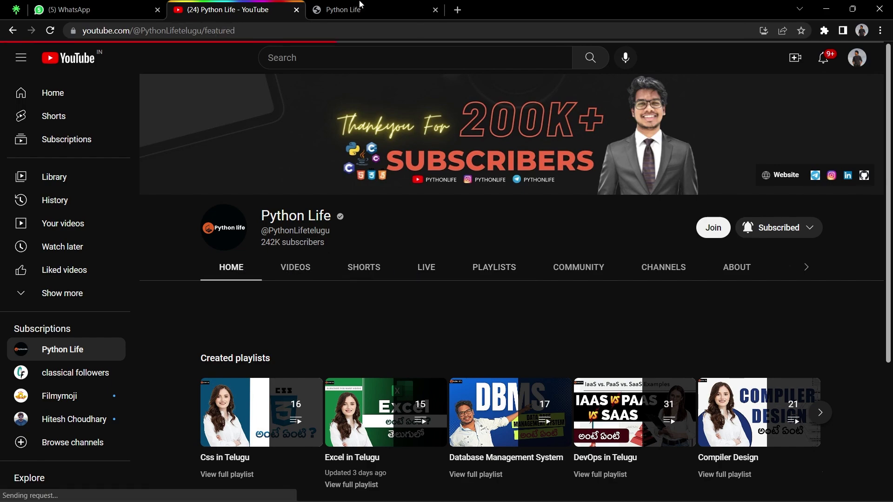
{"action": "key", "text": "ctrl+Tab"}
{"action": "scroll", "coordinate": [339, 310], "scroll_direction": "down", "scroll_amount": 1}
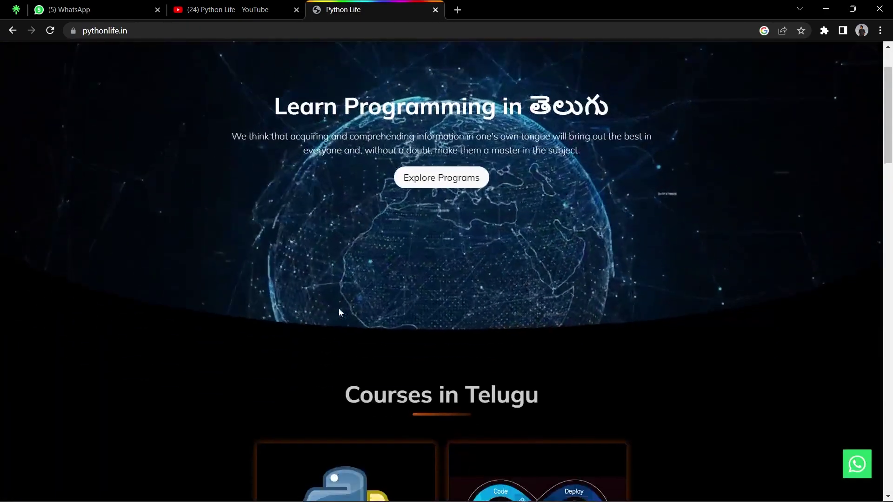
{"action": "scroll", "coordinate": [338, 309], "scroll_direction": "down", "scroll_amount": 2}
{"action": "scroll", "coordinate": [338, 312], "scroll_direction": "down", "scroll_amount": 1}
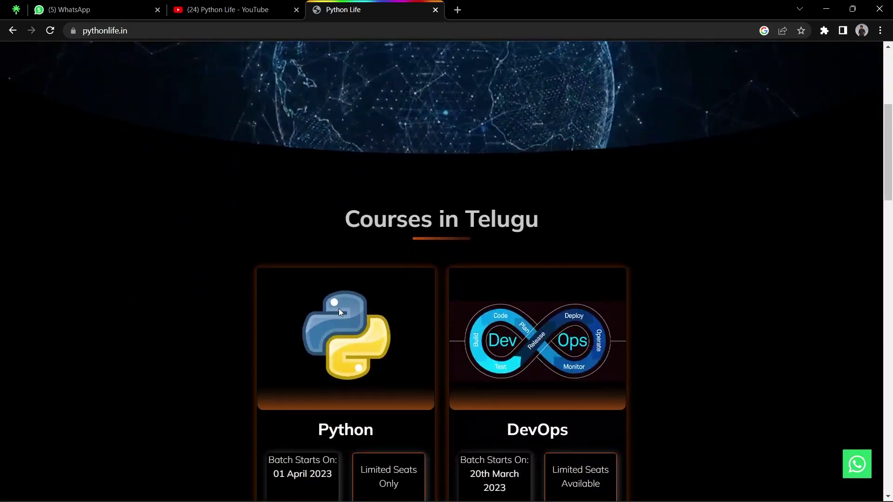
{"action": "scroll", "coordinate": [339, 312], "scroll_direction": "down", "scroll_amount": 2}
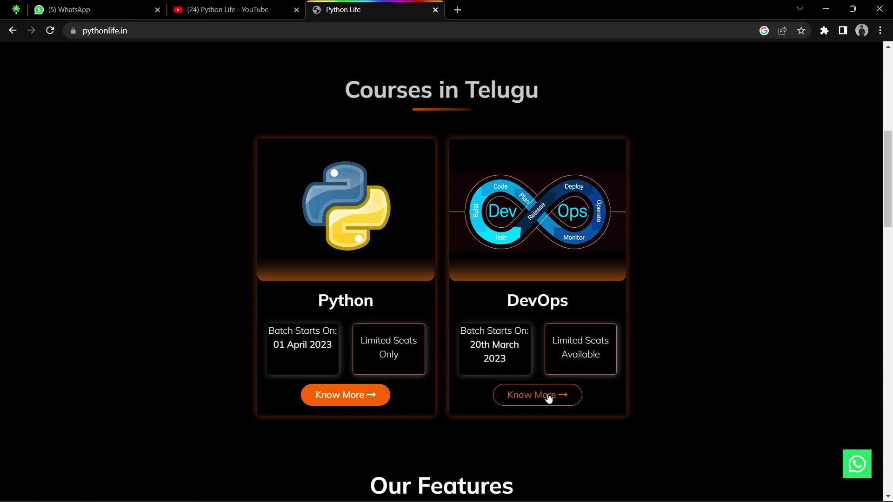
- Open the Basic to Advance Python Programming page from the Python card's Know More
{"action": "left_click", "coordinate": [337, 395]}
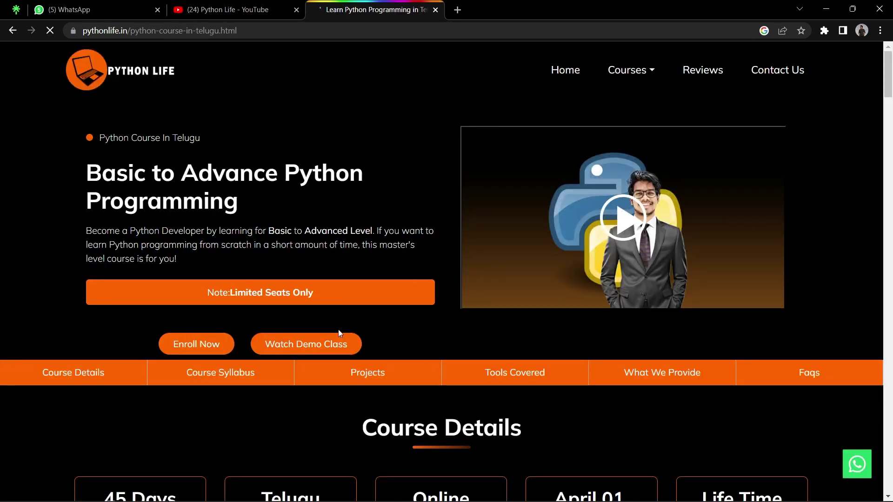
{"action": "scroll", "coordinate": [339, 330], "scroll_direction": "down", "scroll_amount": 1}
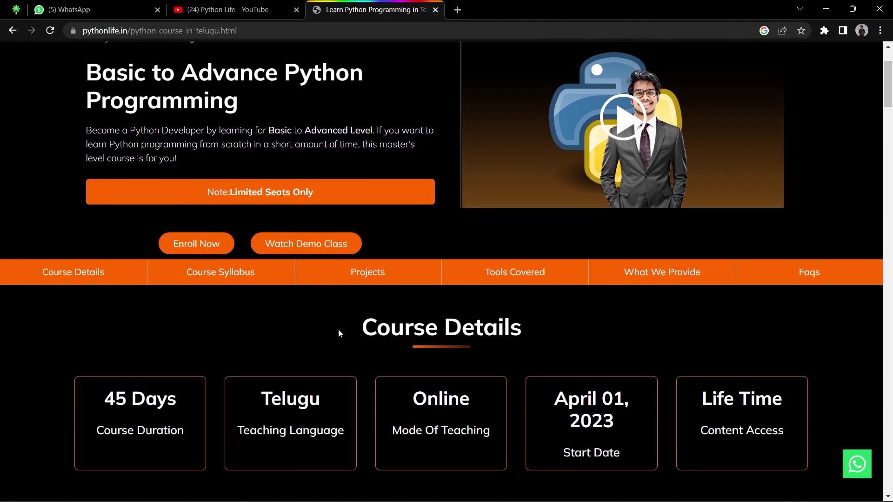
{"action": "scroll", "coordinate": [339, 330], "scroll_direction": "down", "scroll_amount": 1}
{"action": "scroll", "coordinate": [338, 329], "scroll_direction": "down", "scroll_amount": 2}
{"action": "scroll", "coordinate": [339, 329], "scroll_direction": "down", "scroll_amount": 1}
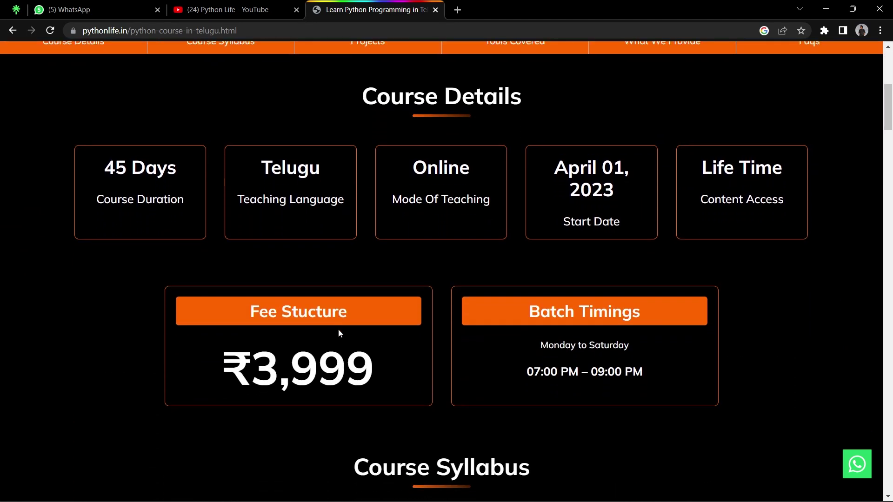
{"action": "scroll", "coordinate": [338, 334], "scroll_direction": "down", "scroll_amount": 1}
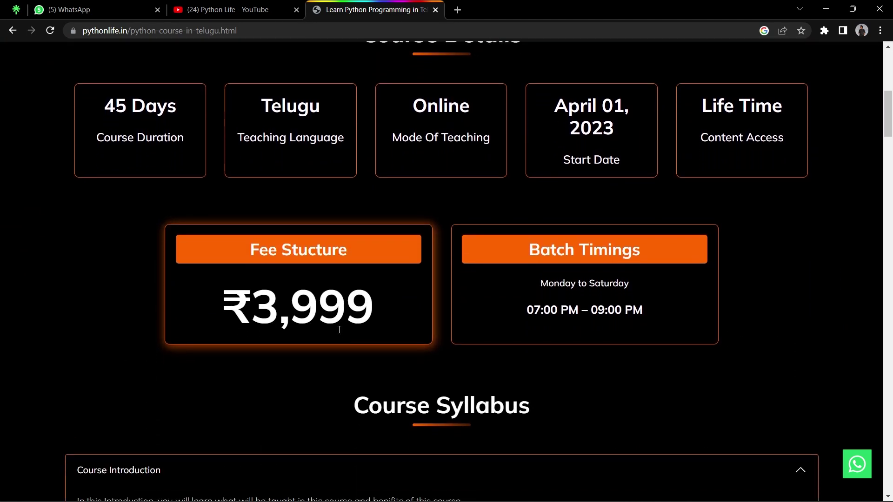
{"action": "scroll", "coordinate": [339, 330], "scroll_direction": "down", "scroll_amount": 1}
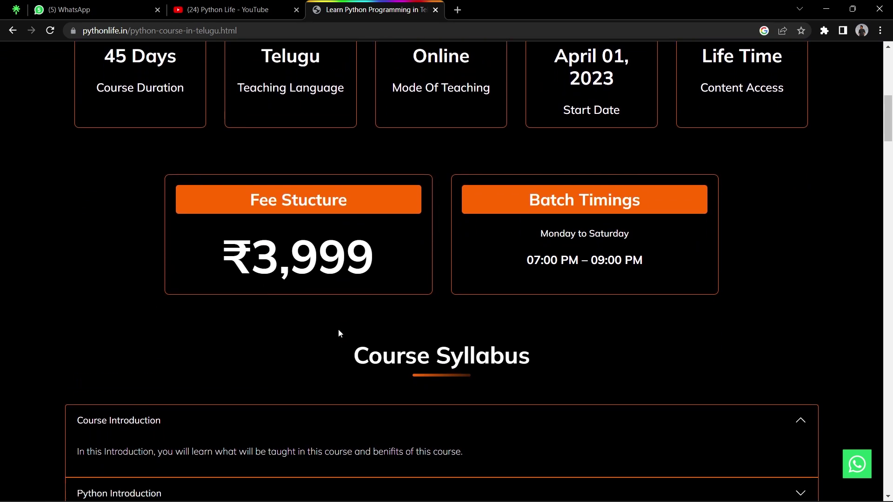
{"action": "scroll", "coordinate": [339, 334], "scroll_direction": "down", "scroll_amount": 1}
{"action": "scroll", "coordinate": [338, 334], "scroll_direction": "down", "scroll_amount": 1}
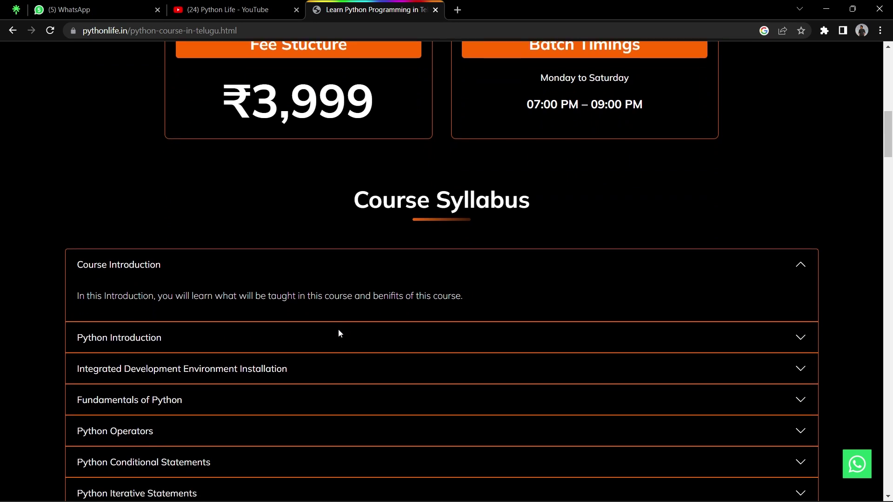
{"action": "scroll", "coordinate": [339, 334], "scroll_direction": "down", "scroll_amount": 2}
{"action": "scroll", "coordinate": [338, 334], "scroll_direction": "down", "scroll_amount": 1}
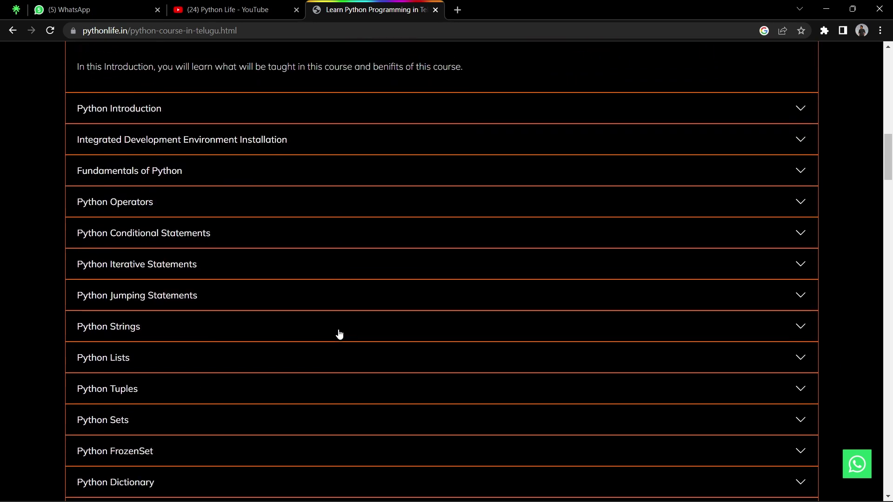
{"action": "scroll", "coordinate": [338, 334], "scroll_direction": "down", "scroll_amount": 2}
{"action": "scroll", "coordinate": [338, 334], "scroll_direction": "down", "scroll_amount": 4}
{"action": "scroll", "coordinate": [339, 334], "scroll_direction": "down", "scroll_amount": 3}
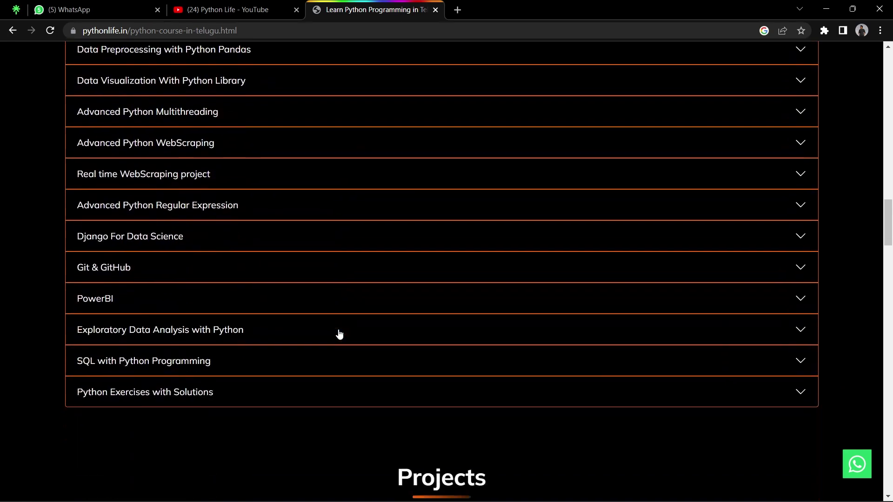
{"action": "scroll", "coordinate": [339, 334], "scroll_direction": "down", "scroll_amount": 5}
{"action": "scroll", "coordinate": [339, 334], "scroll_direction": "down", "scroll_amount": 5}
{"action": "scroll", "coordinate": [338, 334], "scroll_direction": "down", "scroll_amount": 6}
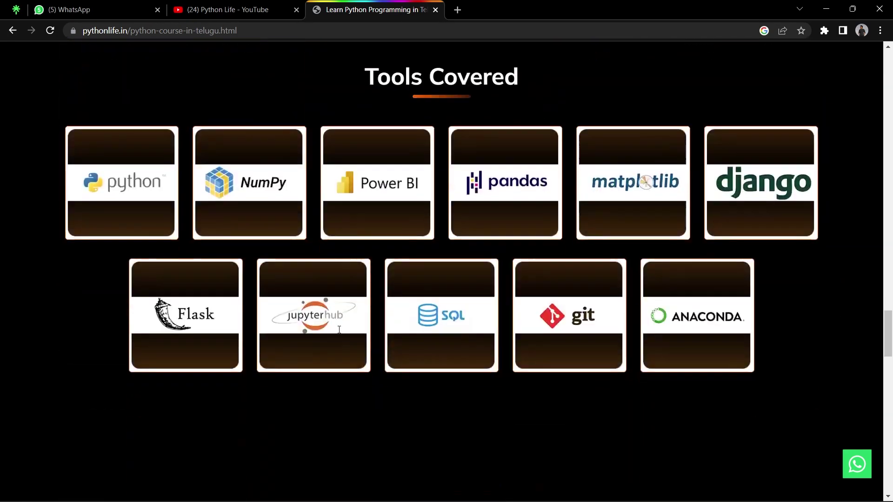
{"action": "scroll", "coordinate": [338, 334], "scroll_direction": "up", "scroll_amount": 1}
{"action": "scroll", "coordinate": [339, 334], "scroll_direction": "down", "scroll_amount": 4}
{"action": "scroll", "coordinate": [338, 334], "scroll_direction": "down", "scroll_amount": 5}
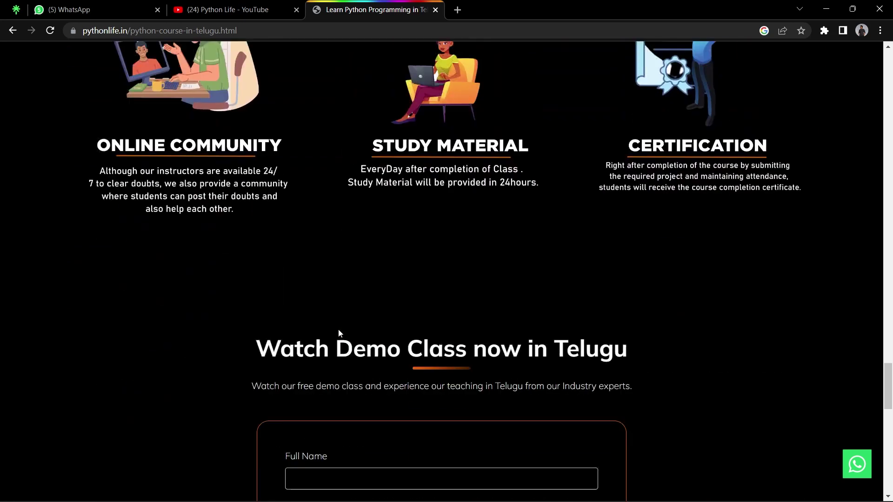
{"action": "scroll", "coordinate": [339, 334], "scroll_direction": "down", "scroll_amount": 1}
{"action": "scroll", "coordinate": [338, 333], "scroll_direction": "down", "scroll_amount": 1}
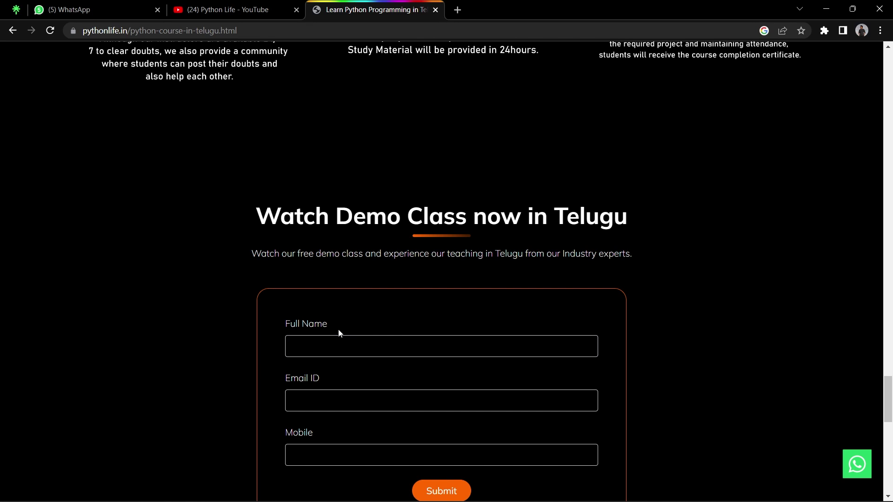
{"action": "scroll", "coordinate": [339, 330], "scroll_direction": "down", "scroll_amount": 1}
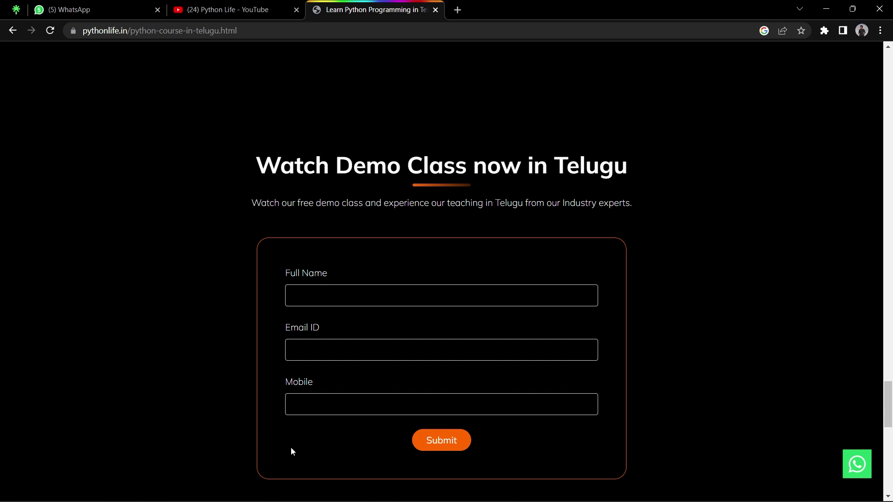
{"action": "scroll", "coordinate": [290, 449], "scroll_direction": "up", "scroll_amount": 1}
{"action": "scroll", "coordinate": [291, 448], "scroll_direction": "down", "scroll_amount": 1}
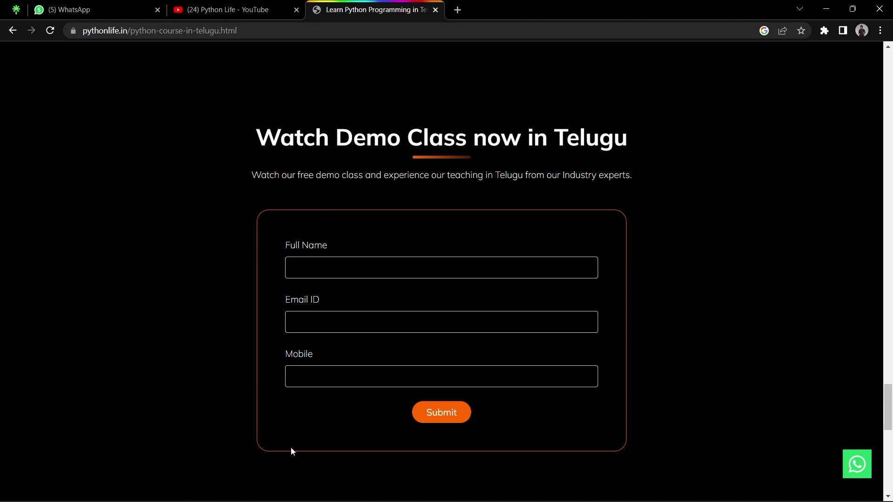
- Reload the Python course page with F5, then return to the Python Life YouTube tab
{"action": "key", "text": "F5"}
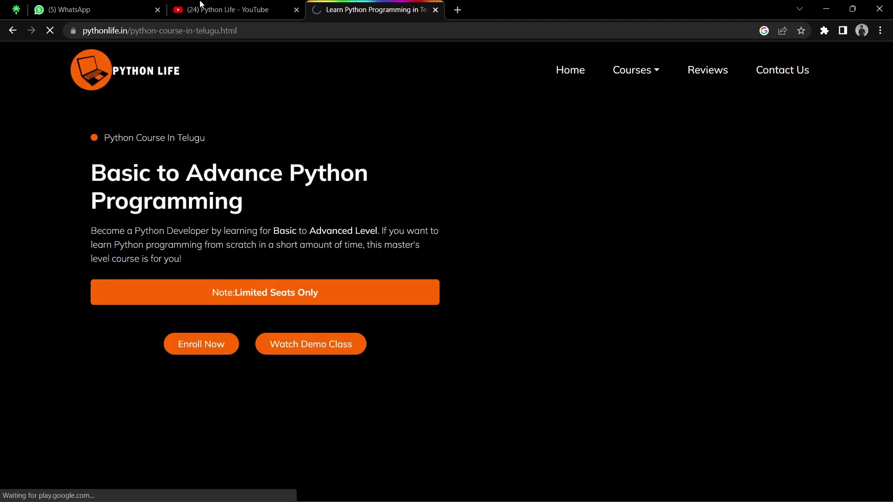
{"action": "left_click", "coordinate": [202, 7]}
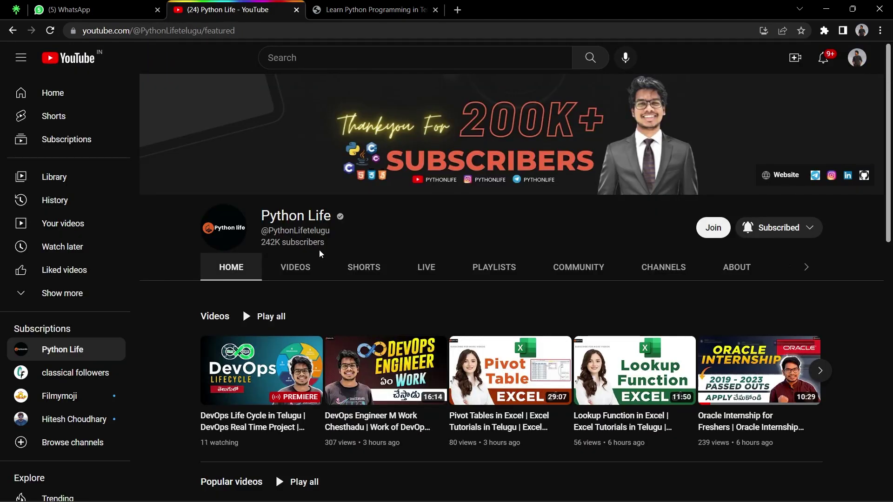